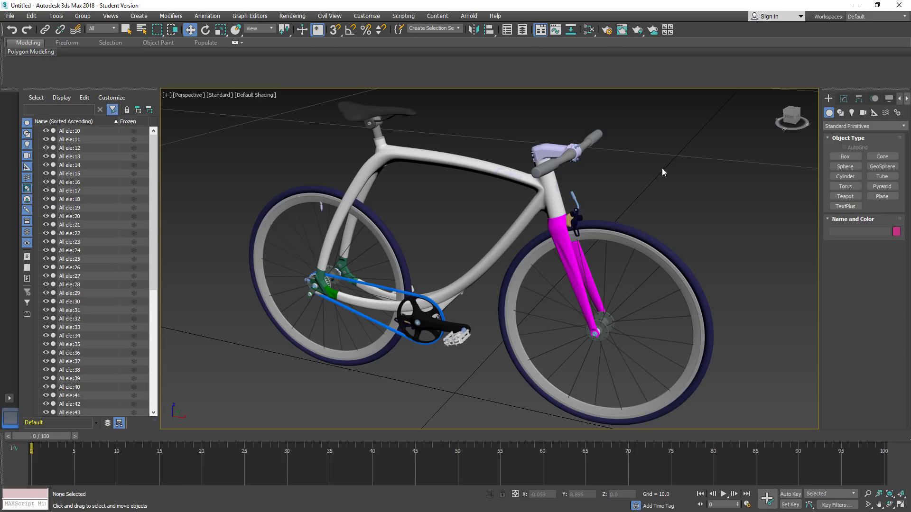
# - Select a single part of the bike model to inspect how it is separated, and clear the selection
pyautogui.moveTo(661, 170)
pyautogui.keyDown('alt'); pyautogui.mouseDown(button='middle')
pyautogui.moveTo(653, 170)
pyautogui.moveTo(666, 170)
pyautogui.mouseUp(button='middle'); pyautogui.keyUp('alt')
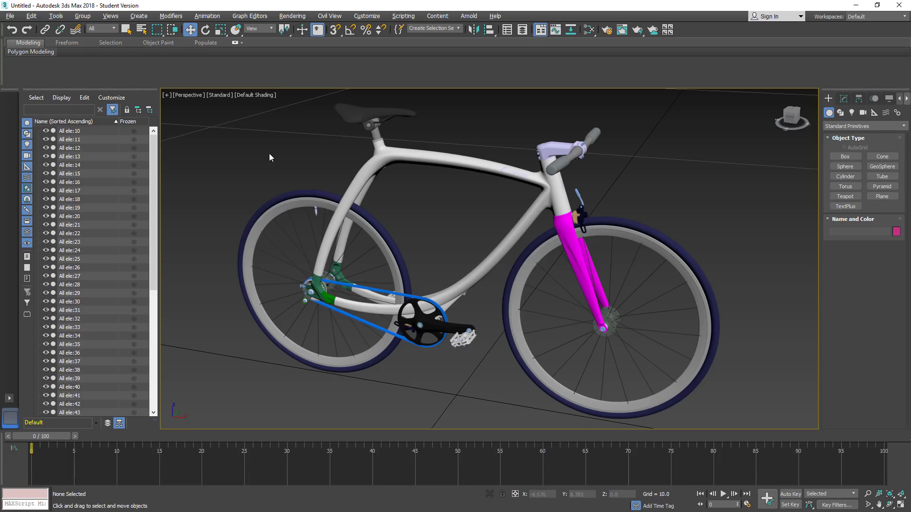
pyautogui.click(458, 204)
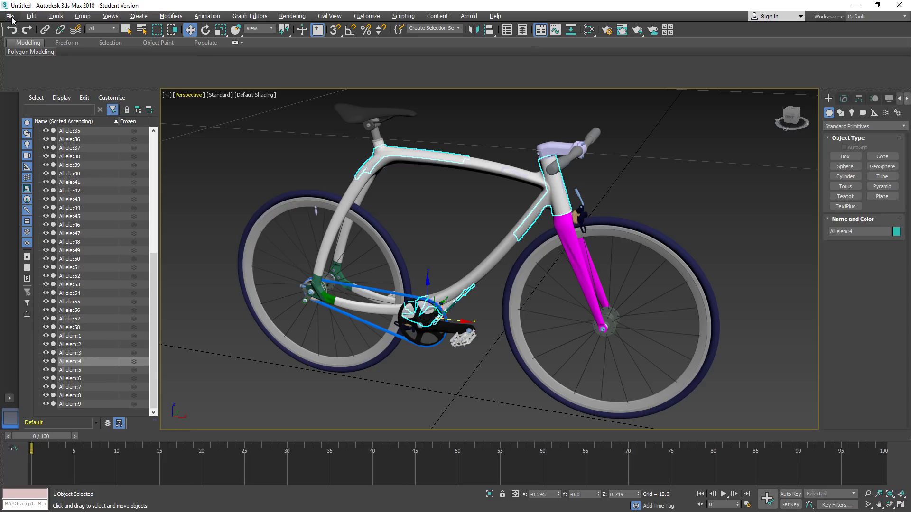
pyautogui.click(237, 143)
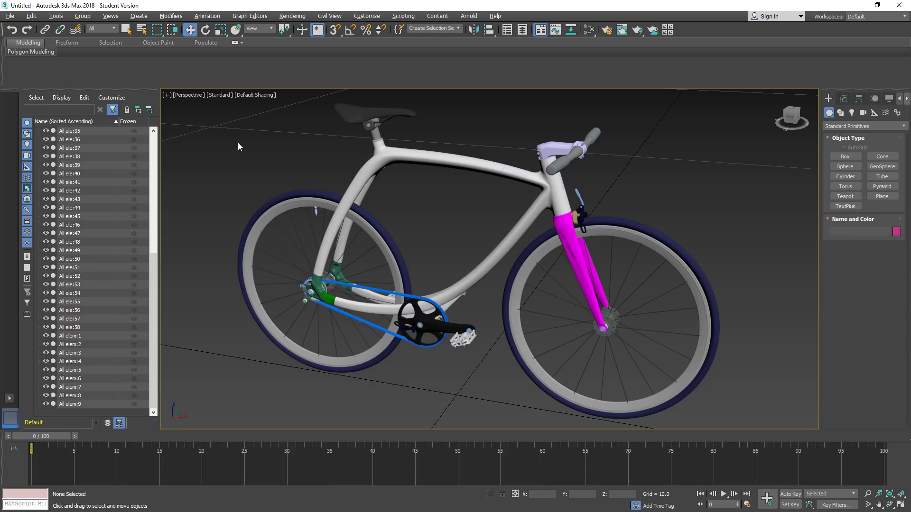
# - Review the available export formats, pick Unreal Datasmith (*.UDATASMITH), and close the export dialog without saving
pyautogui.click(10, 16)
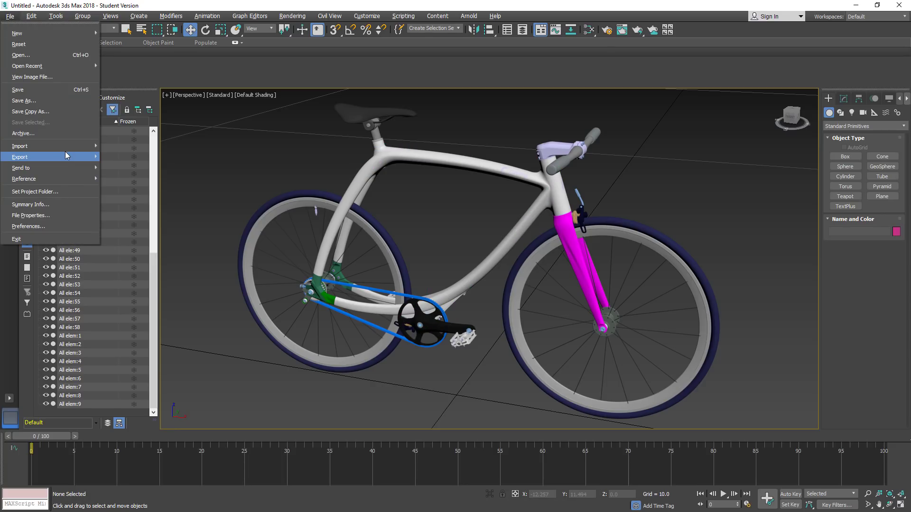
pyautogui.moveTo(66, 157)
pyautogui.click(144, 163)
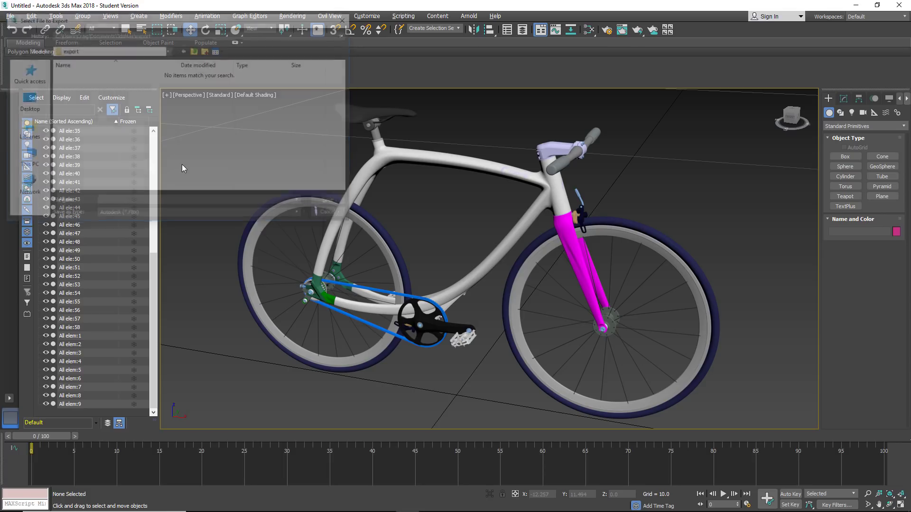
pyautogui.click(298, 214)
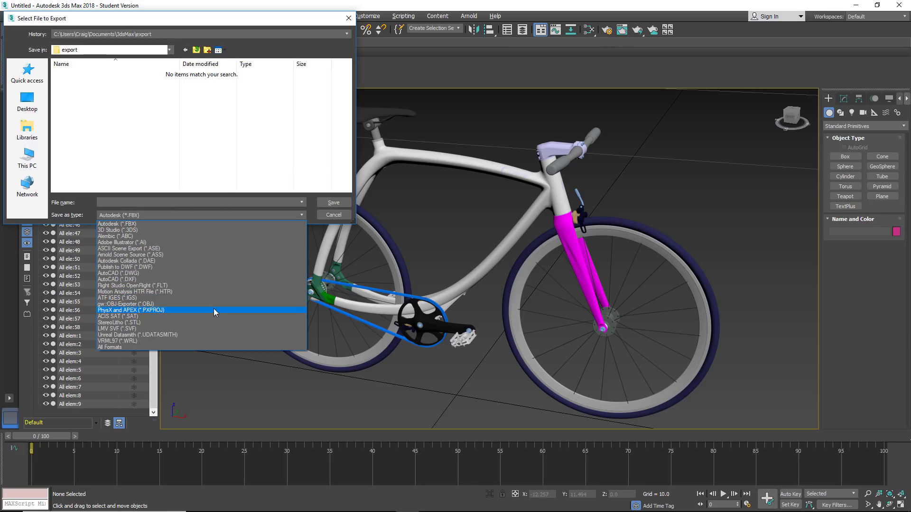
pyautogui.click(200, 334)
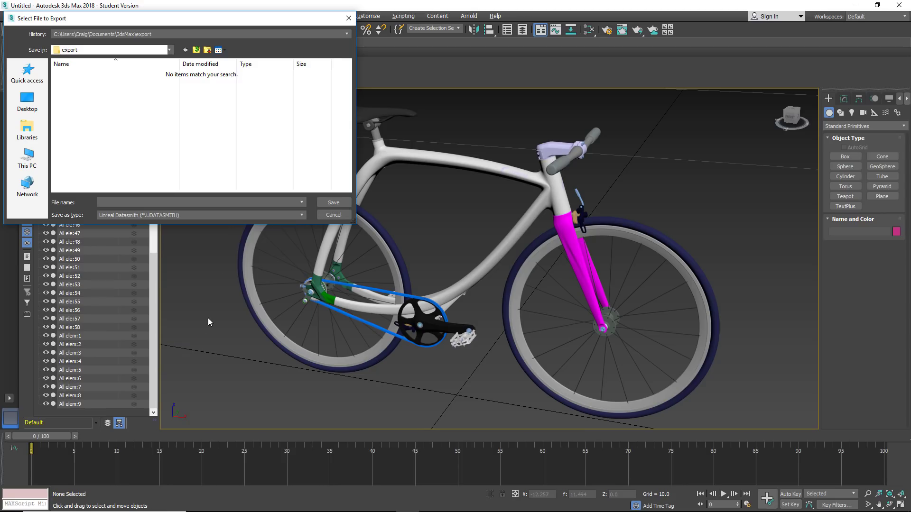
pyautogui.click(334, 215)
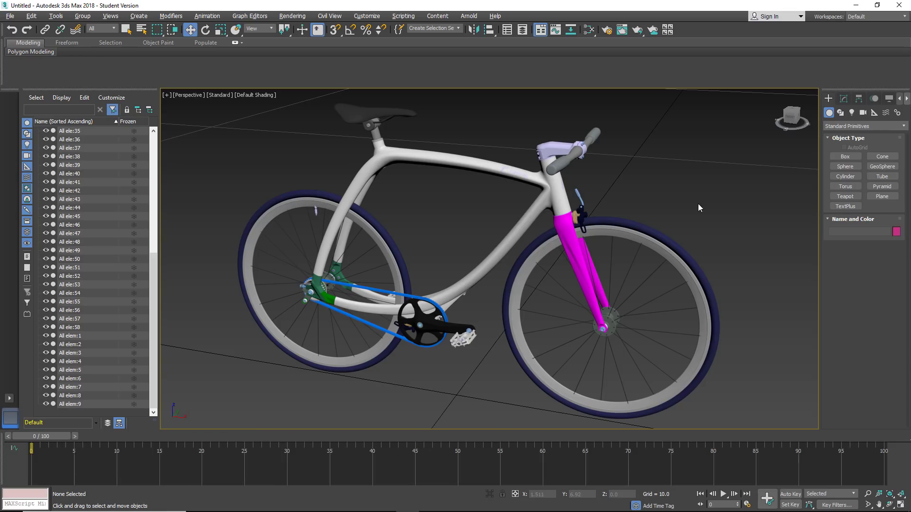
# - Switch to the RizomaCAD project in Unreal Editor
pyautogui.hotkey('alt', 'Tab')
pyautogui.hotkey('alt', 'Tab')
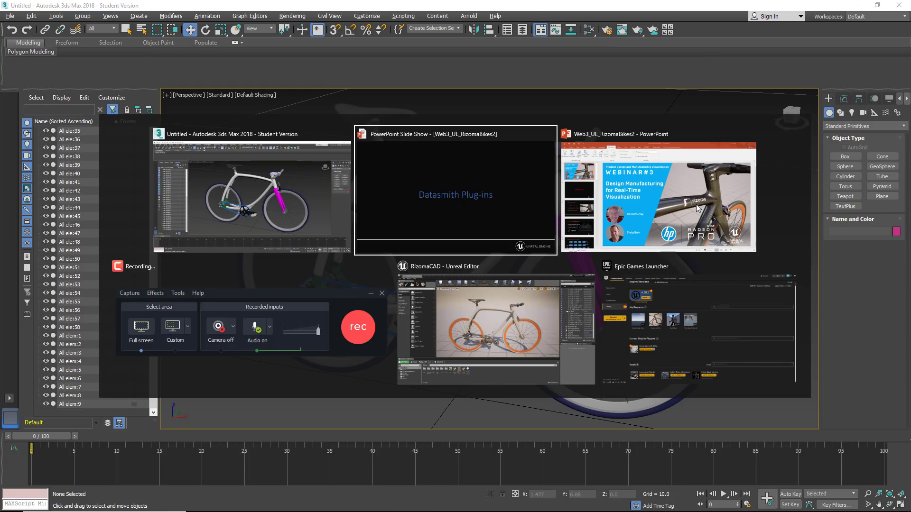
pyautogui.click(516, 300)
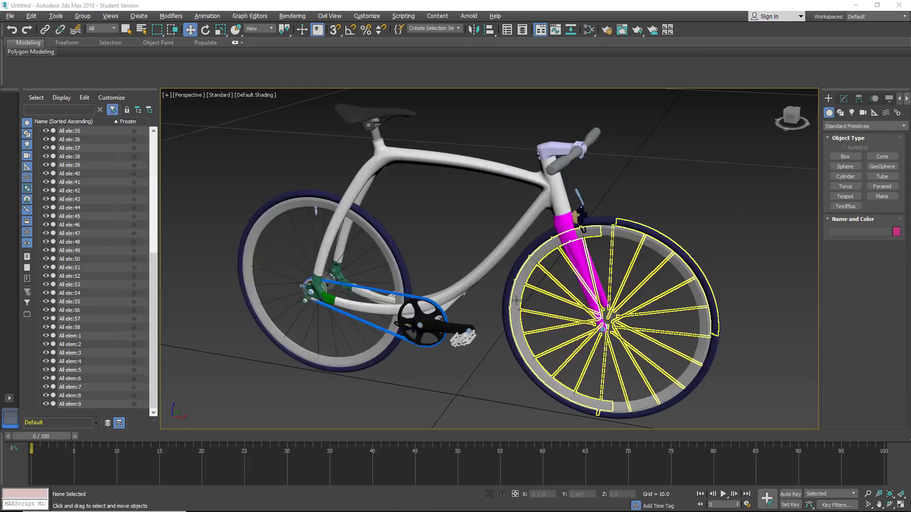
pyautogui.moveTo(638, 193)
pyautogui.keyDown('alt'); pyautogui.mouseDown()
pyautogui.moveTo(624, 193)
pyautogui.moveTo(639, 193)
pyautogui.mouseUp(); pyautogui.keyUp('alt')
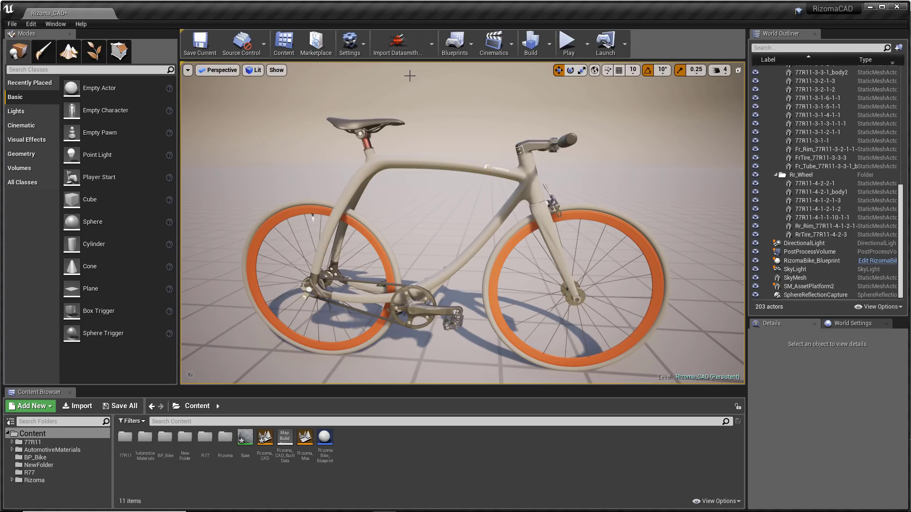
# - Change the Datasmith importer type to Import CAD and open its import dialog
pyautogui.click(432, 45)
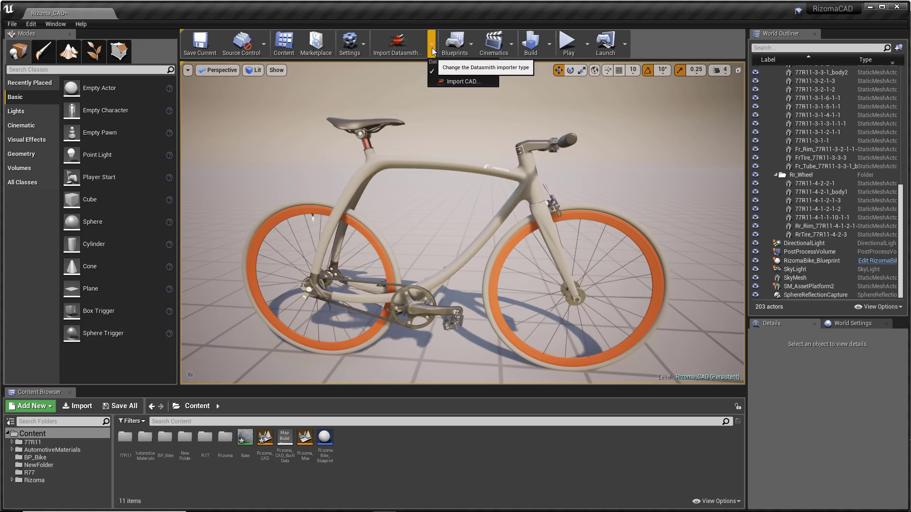
pyautogui.click(483, 82)
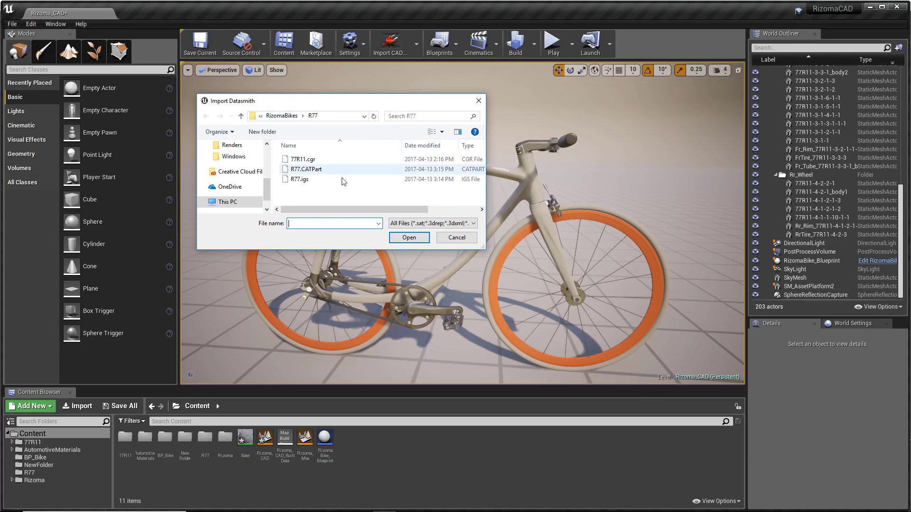
# - Review the CAD file formats supported for Datasmith import, pick R77.CATPart, and cancel the import
pyautogui.click(428, 223)
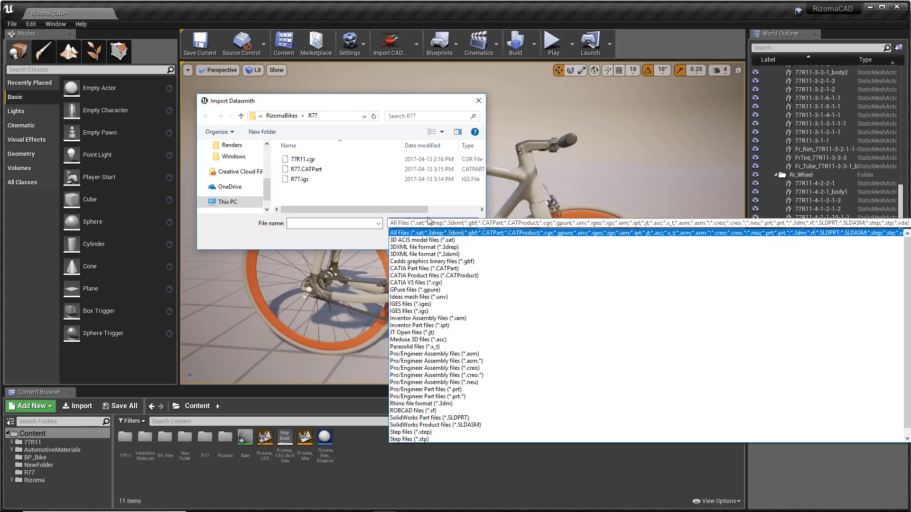
pyautogui.click(446, 225)
pyautogui.click(461, 225)
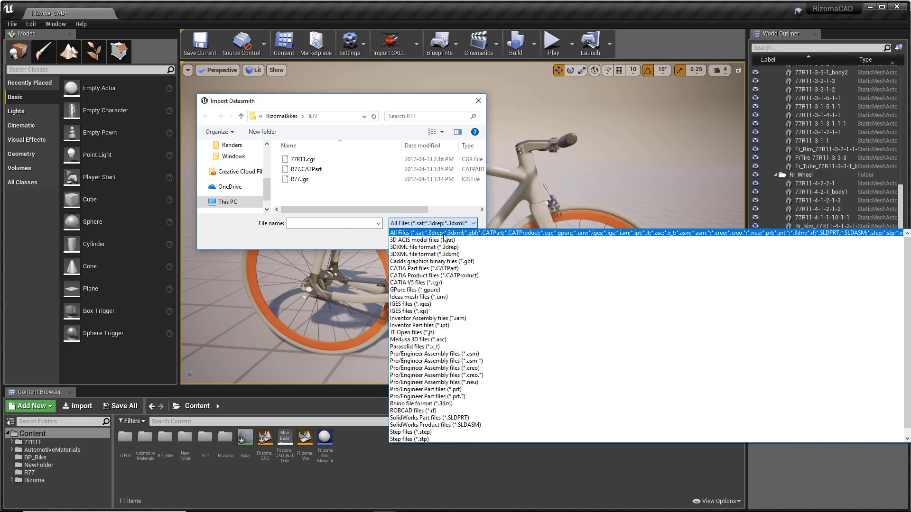
pyautogui.click(444, 213)
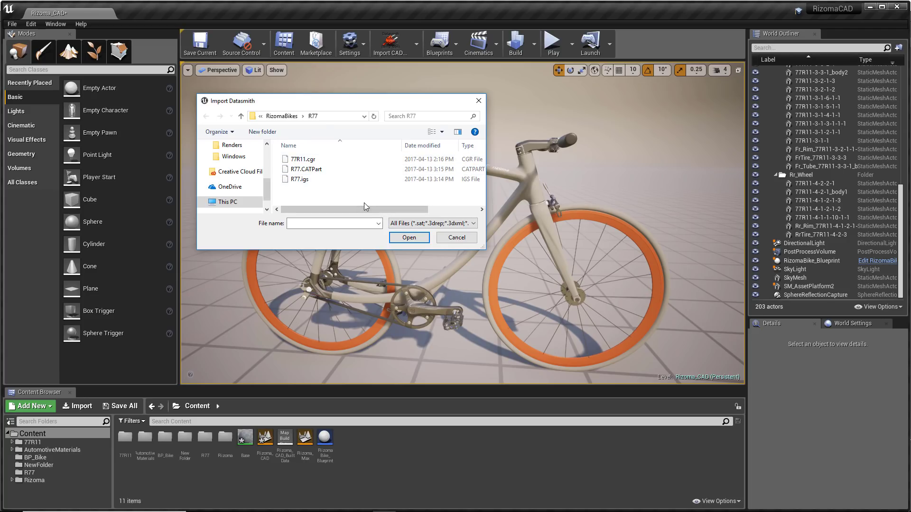
pyautogui.click(337, 170)
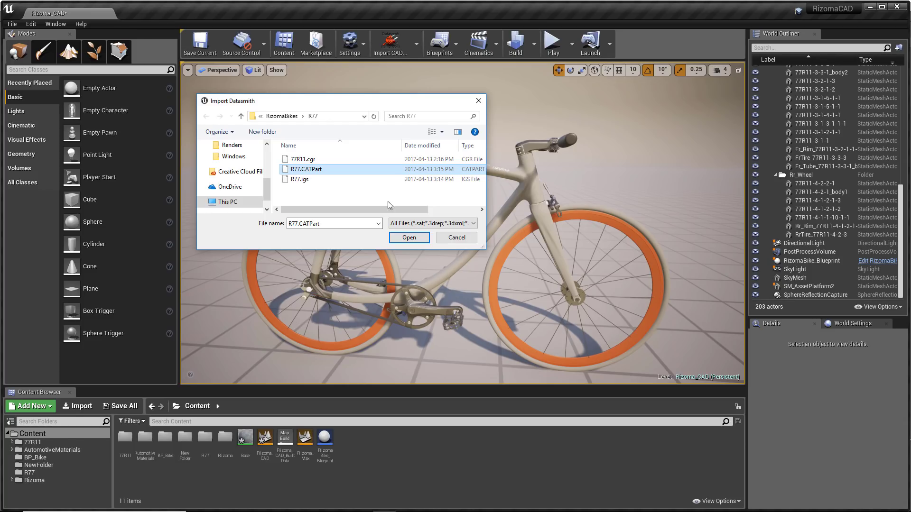
pyautogui.click(447, 238)
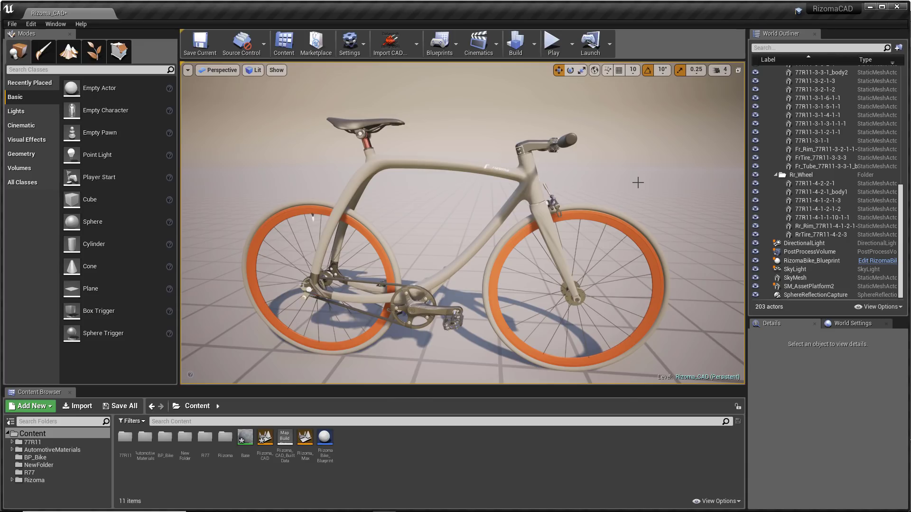
# - Collapse the Frame, Forks_Assembly, Seat_Bolts and Wheel_Assemblies folders in the level's actor hierarchy
pyautogui.moveTo(901, 223); pyautogui.dragTo(906, 87)
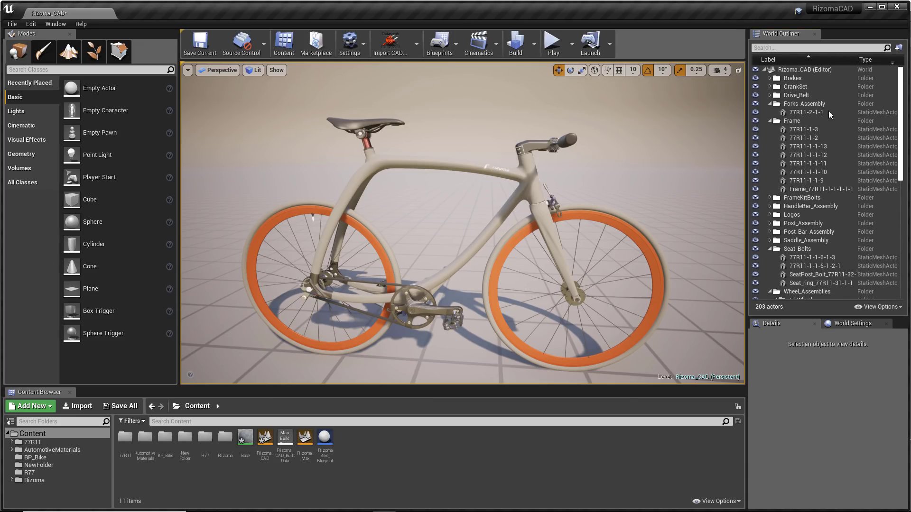
pyautogui.click(770, 120)
pyautogui.click(770, 103)
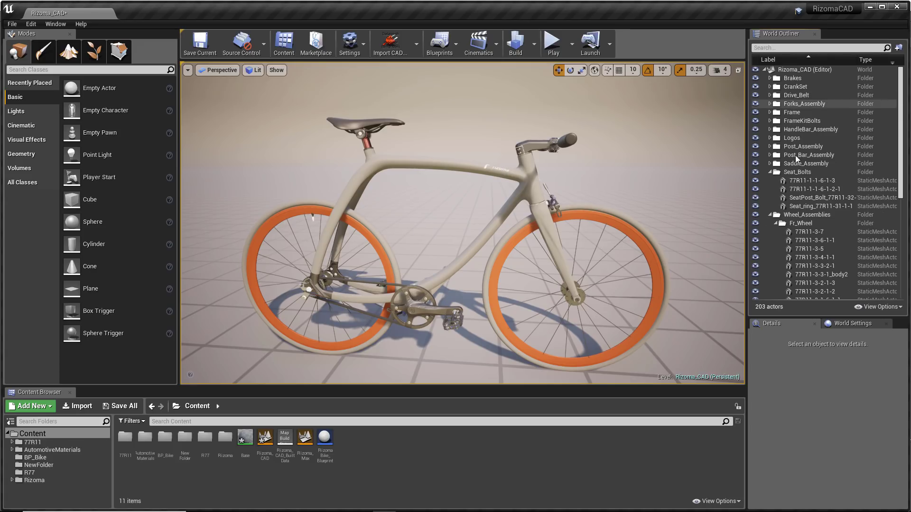
pyautogui.click(770, 171)
pyautogui.click(772, 183)
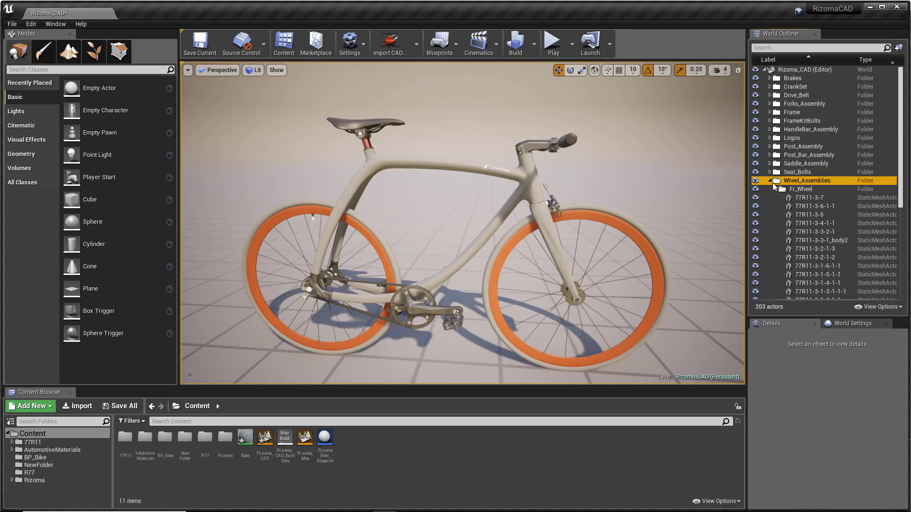
pyautogui.click(769, 181)
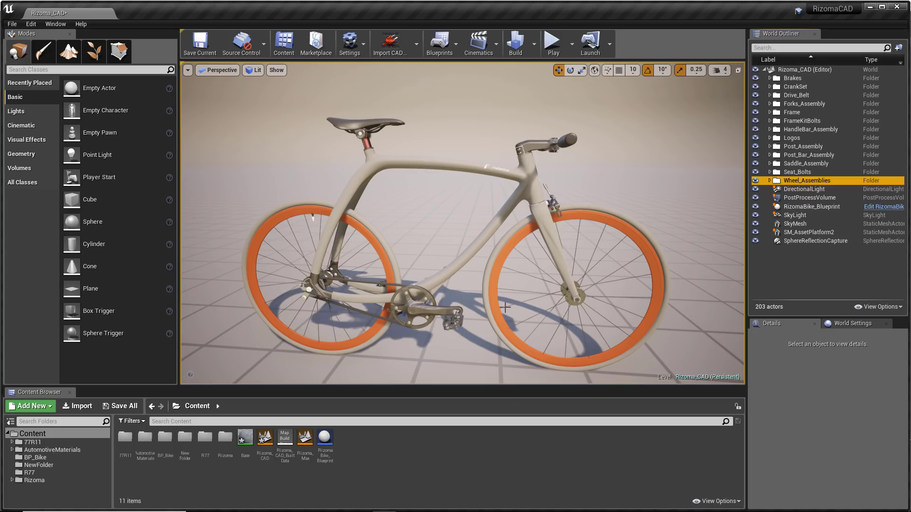
# - Inspect the bike's frame, saddle, chainring and drive belt by selecting each as a separate actor
pyautogui.moveTo(579, 188); pyautogui.dragTo(593, 187, button='right')
pyautogui.moveTo(498, 221); pyautogui.dragTo(475, 190)
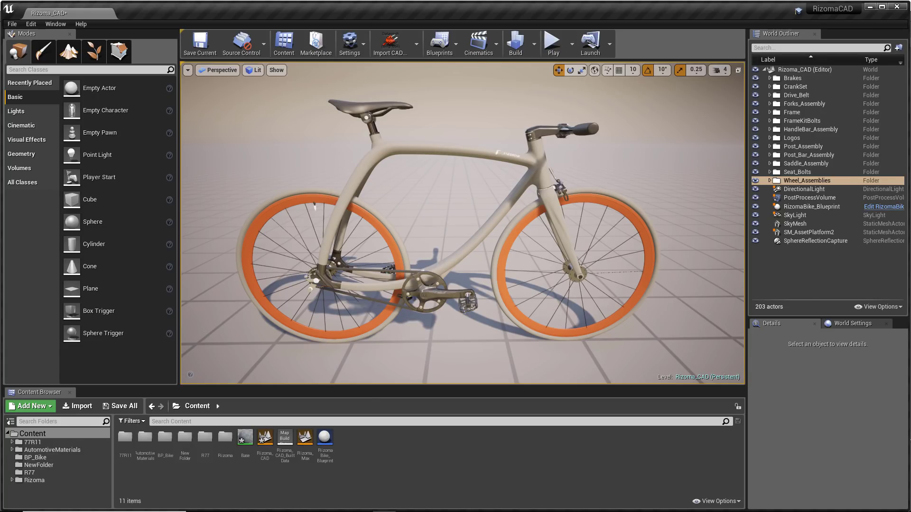
pyautogui.click(617, 224)
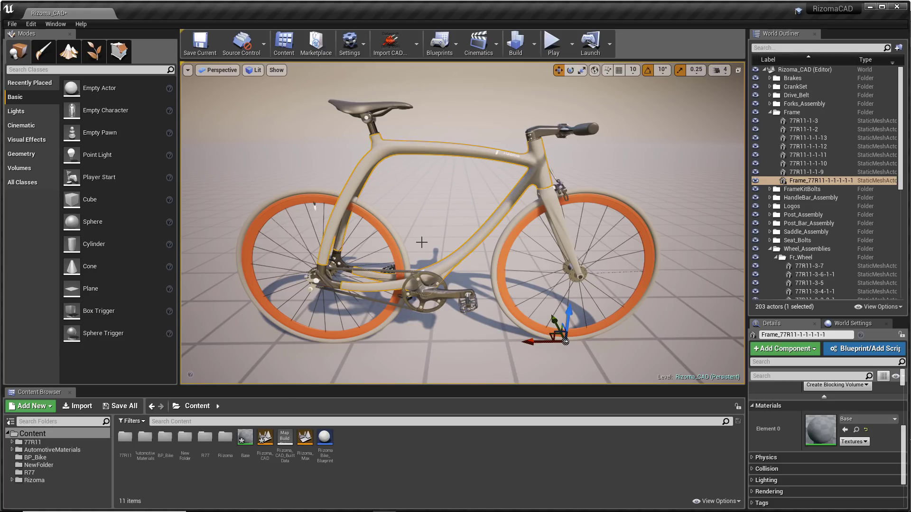
pyautogui.click(373, 112)
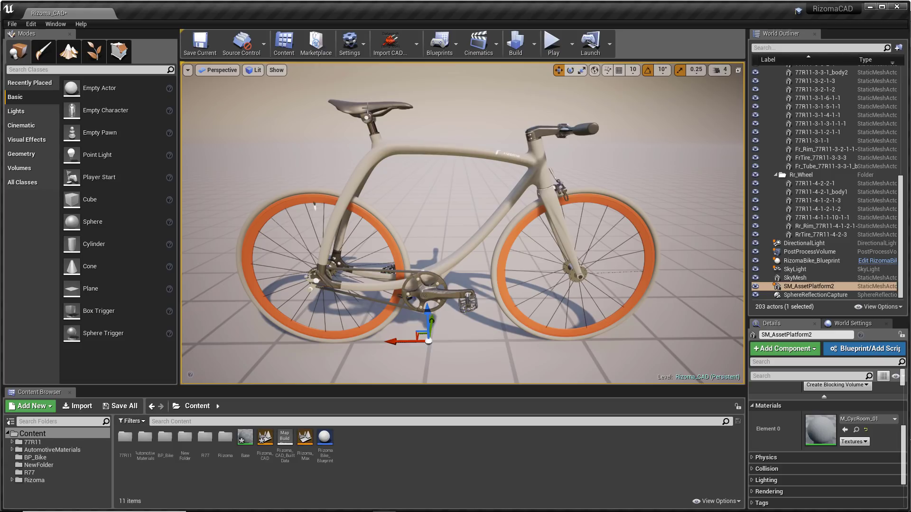
pyautogui.click(368, 108)
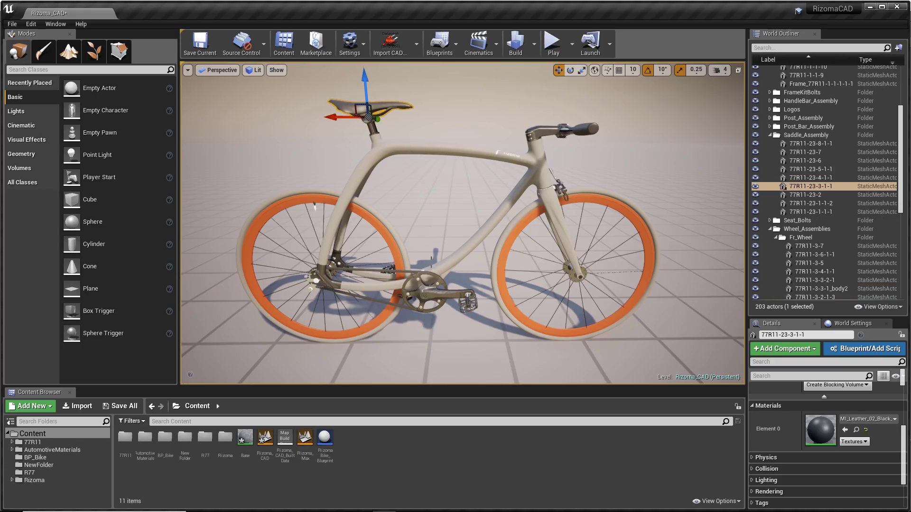
pyautogui.click(420, 276)
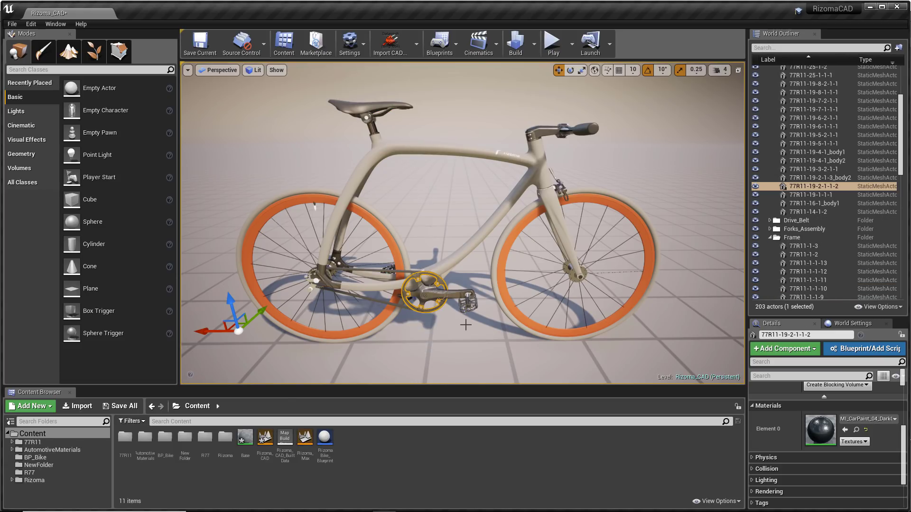
pyautogui.click(404, 273)
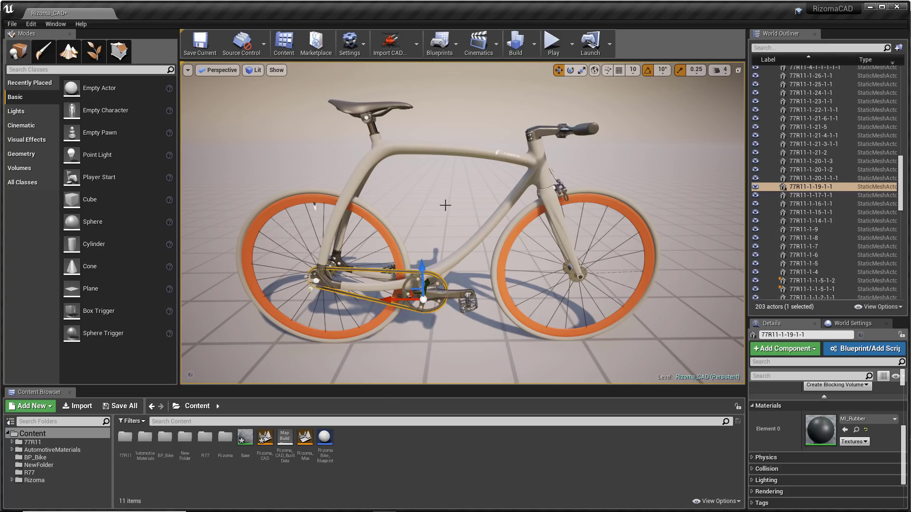
# - Select the bike frame to examine the model from several angles, and switch the selection to the SM_AssetPlatform2 backdrop
pyautogui.keyDown('alt'); pyautogui.moveTo(456, 217); pyautogui.dragTo(401, 226); pyautogui.keyUp('alt')
pyautogui.keyDown('alt'); pyautogui.moveTo(458, 217); pyautogui.dragTo(493, 217, button='right'); pyautogui.keyUp('alt')
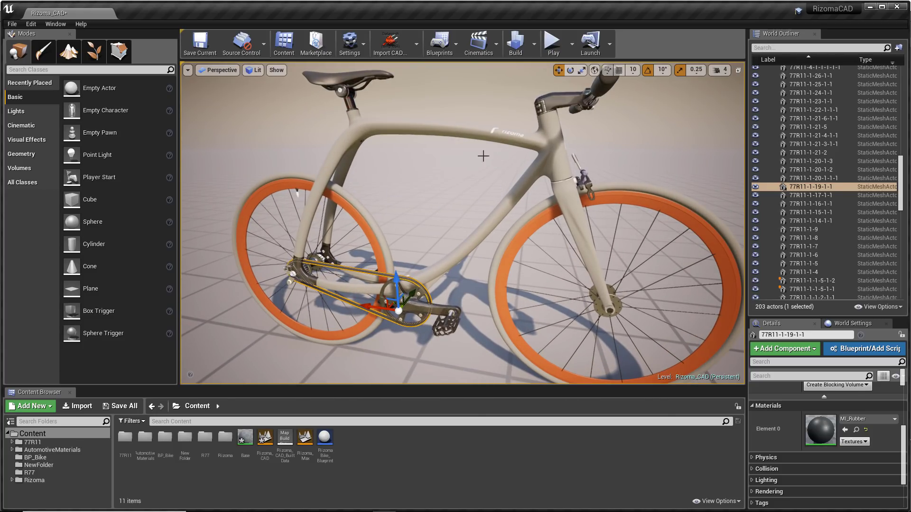
pyautogui.click(506, 199)
pyautogui.keyDown('alt'); pyautogui.moveTo(470, 199); pyautogui.dragTo(540, 190); pyautogui.keyUp('alt')
pyautogui.keyDown('alt'); pyautogui.moveTo(470, 199); pyautogui.dragTo(493, 199, button='right'); pyautogui.keyUp('alt')
pyautogui.keyDown('alt'); pyautogui.moveTo(470, 199); pyautogui.dragTo(492, 199); pyautogui.keyUp('alt')
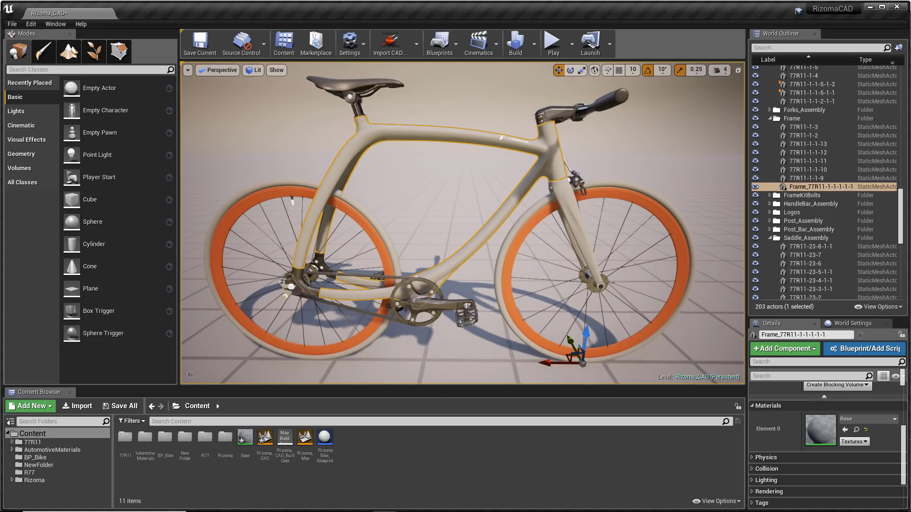
pyautogui.click(493, 198)
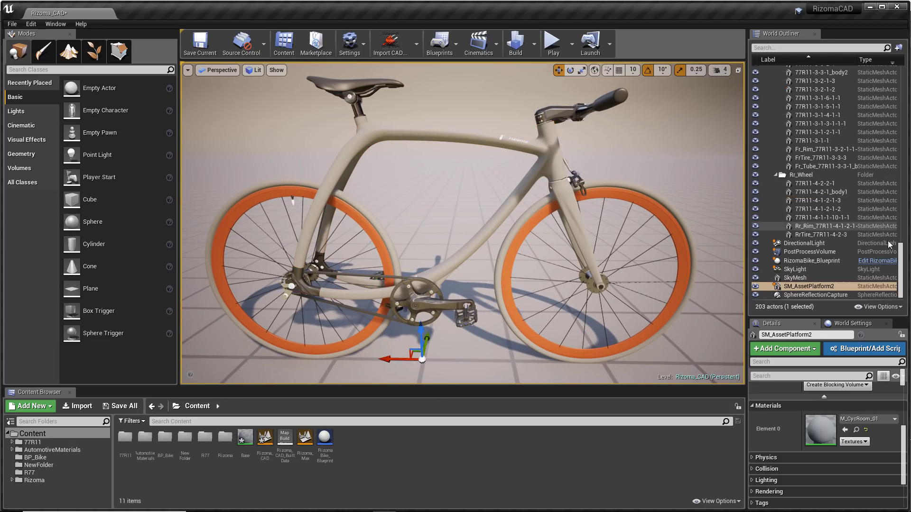
# - Collapse the CrankSet, Drive_Belt, Frame, Saddle_Assembly and Wheel_Assemblies folders so the actor hierarchy lists only top-level entries
pyautogui.moveTo(903, 260); pyautogui.dragTo(903, 84)
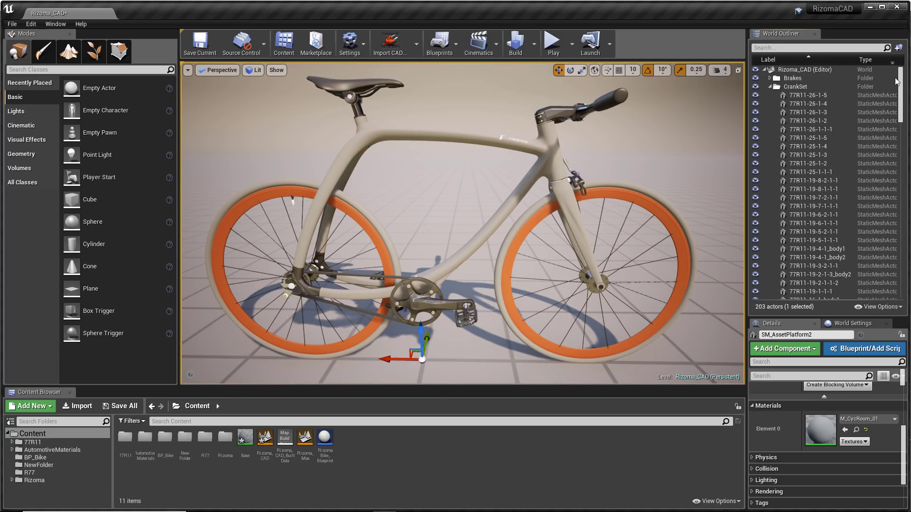
pyautogui.click(770, 86)
pyautogui.click(770, 112)
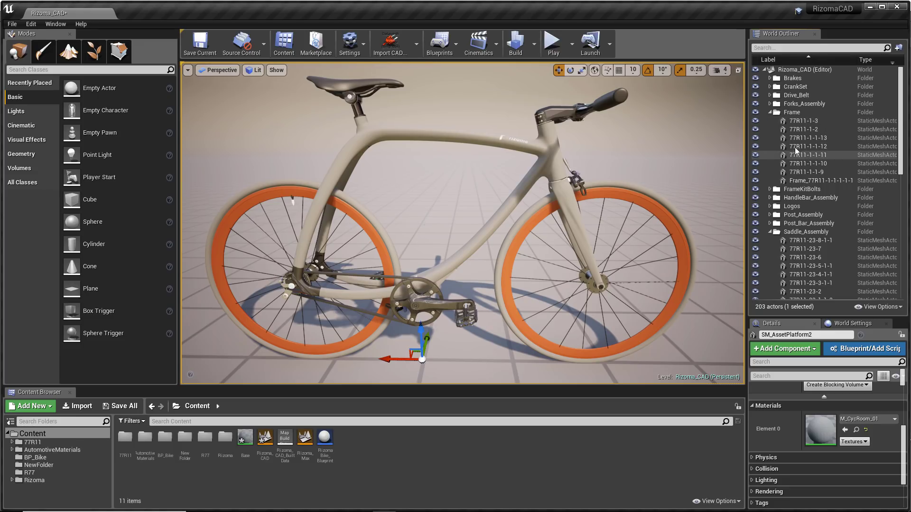
pyautogui.click(770, 112)
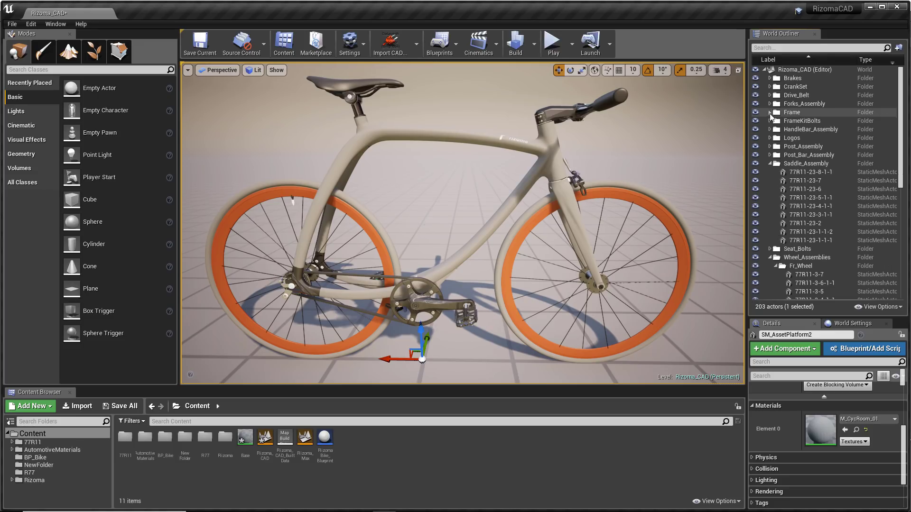
pyautogui.click(770, 163)
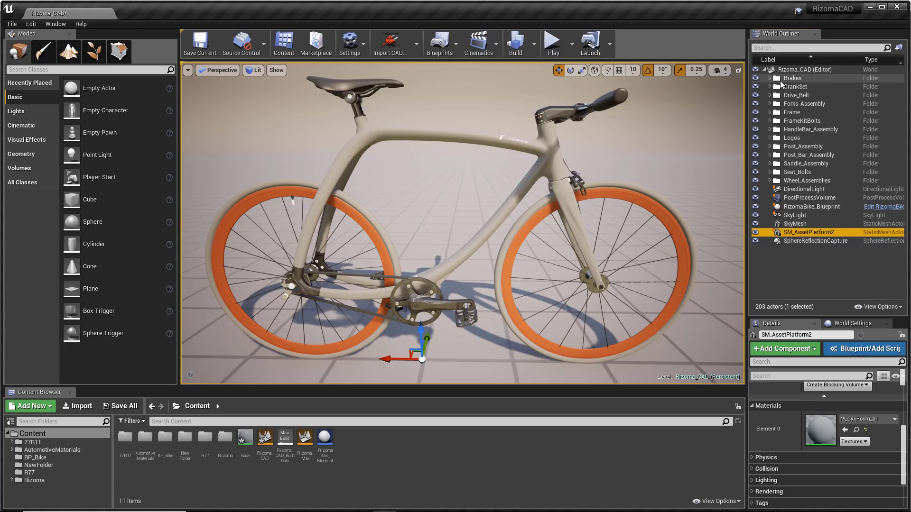
# - Hide the Brakes, CrankSet and Drive_Belt folders, and toggle the Frame folder's visibility off and on
pyautogui.click(757, 79)
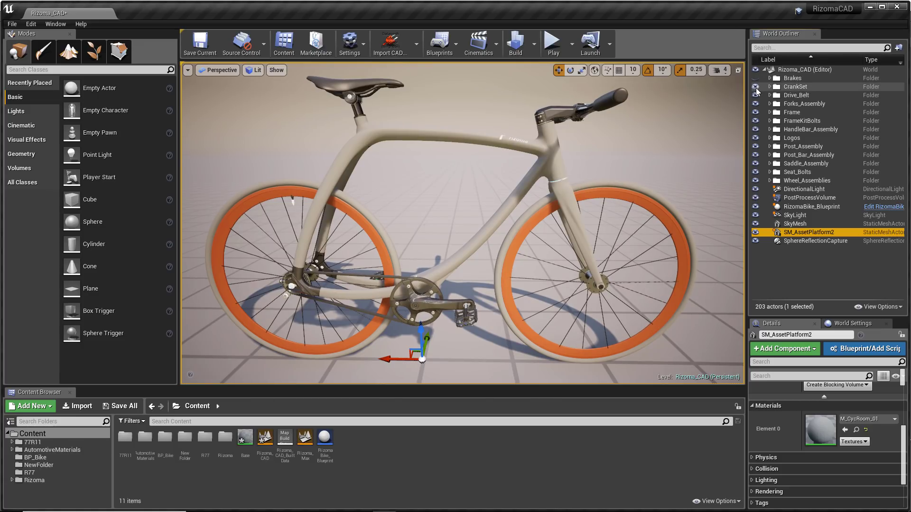
pyautogui.click(755, 87)
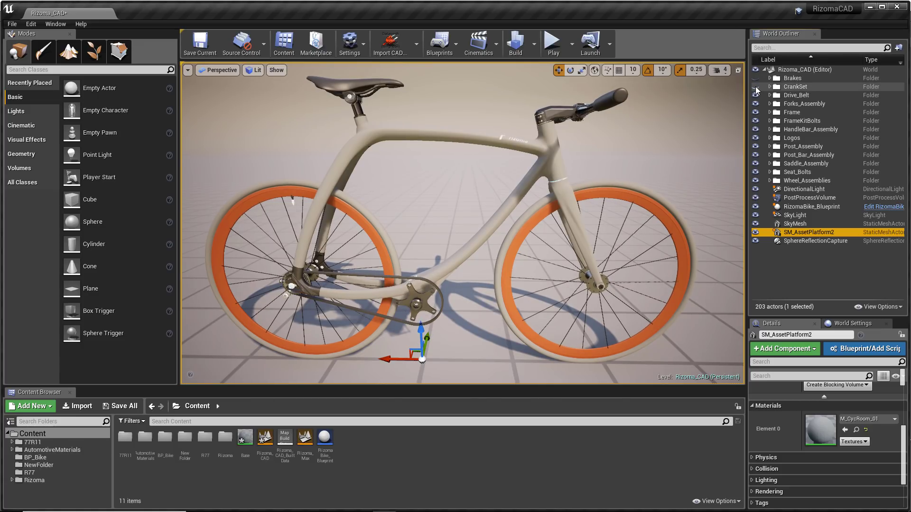
pyautogui.click(756, 95)
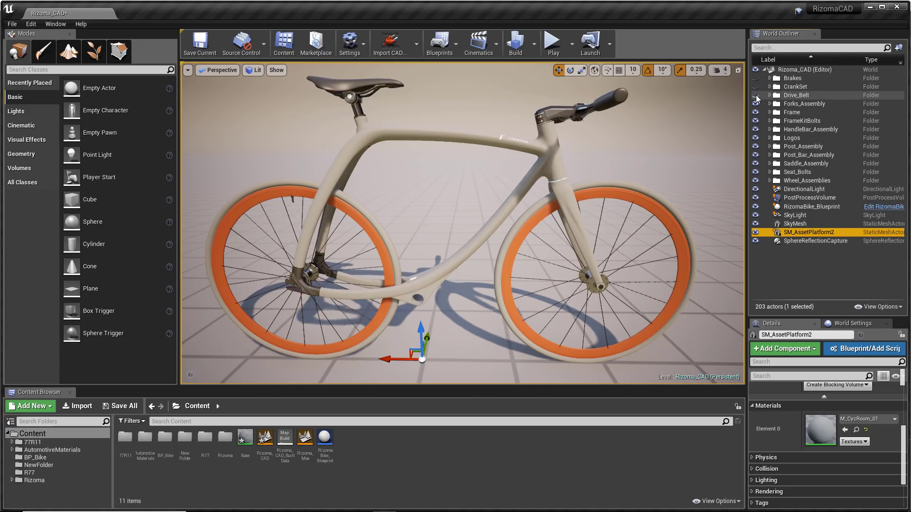
pyautogui.click(756, 113)
pyautogui.click(756, 113)
pyautogui.click(756, 113)
pyautogui.click(756, 113)
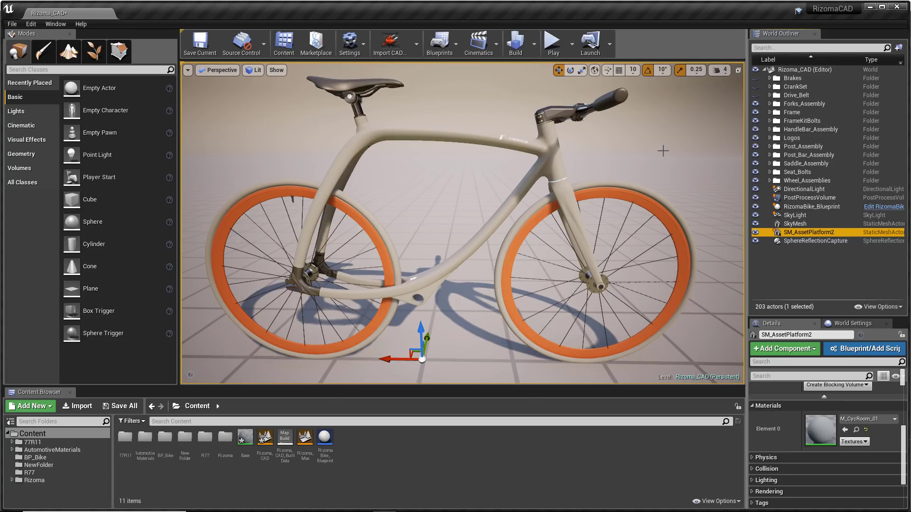
pyautogui.keyDown('alt'); pyautogui.moveTo(647, 144); pyautogui.dragTo(619, 150); pyautogui.keyUp('alt')
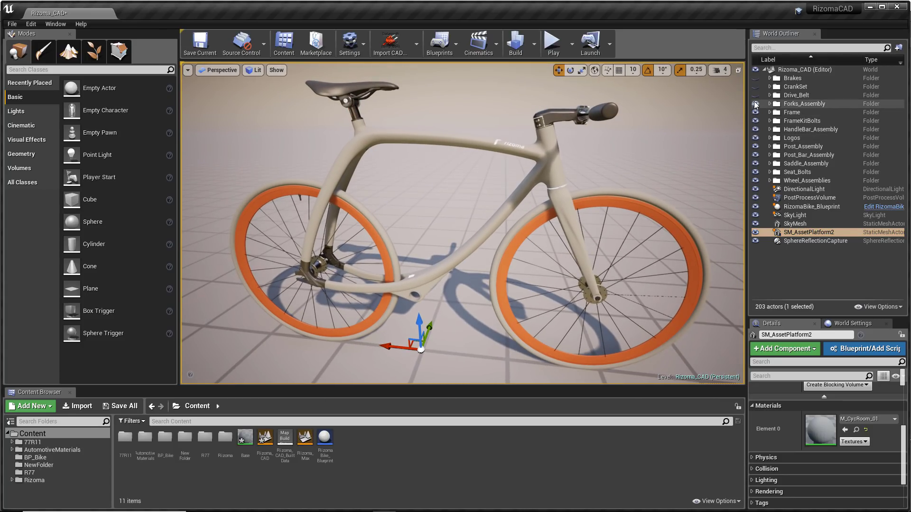
# - Make the hidden Drive_Belt, CrankSet and Brakes folders visible again
pyautogui.click(755, 96)
pyautogui.click(755, 86)
pyautogui.click(755, 78)
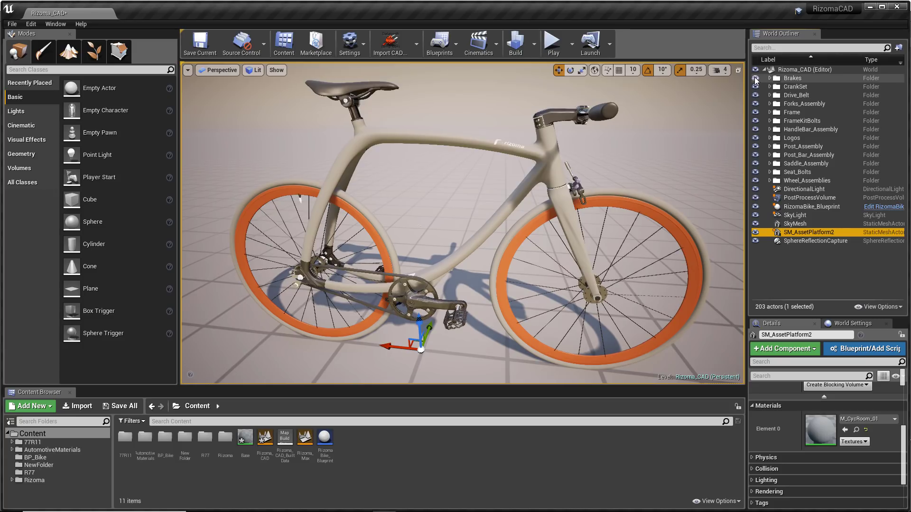
pyautogui.keyDown('alt'); pyautogui.moveTo(617, 168); pyautogui.dragTo(682, 177); pyautogui.keyUp('alt')
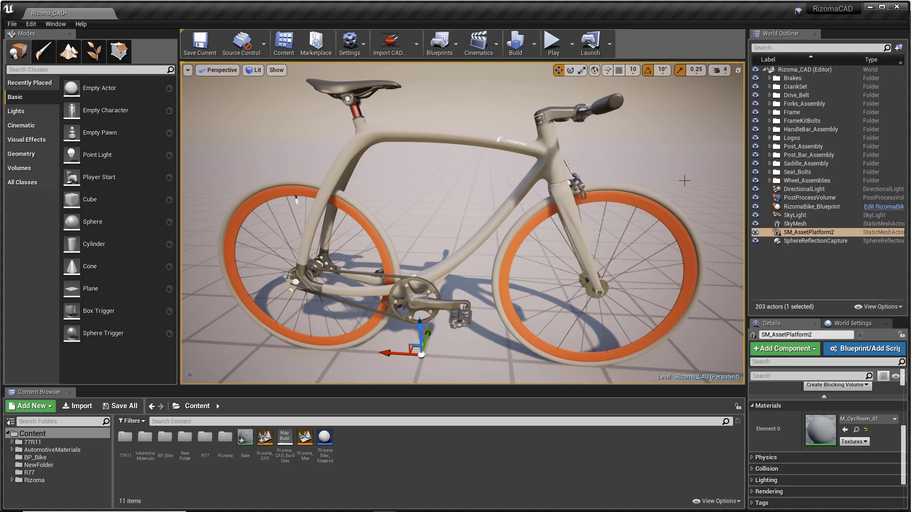
# - Toggle the Wheel_Assemblies folder's visibility off and on, and expand it with its Fr_Wheel and Rr_Wheel subfolders collapsed
pyautogui.click(755, 181)
pyautogui.click(769, 181)
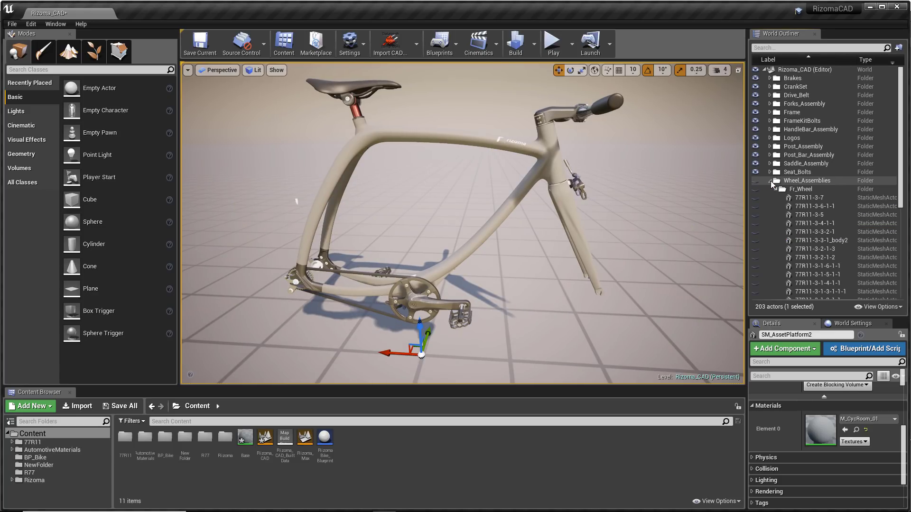
pyautogui.click(756, 180)
pyautogui.click(775, 187)
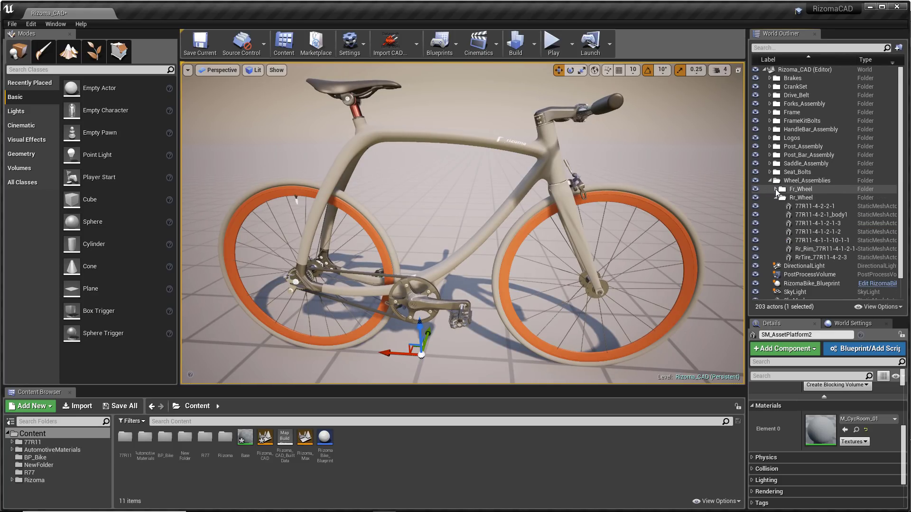
pyautogui.click(775, 197)
pyautogui.click(776, 197)
# - Toggle the visibility of the Fr_Wheel and Rr_Wheel subfolders off and on to check each wheel separately
pyautogui.click(756, 189)
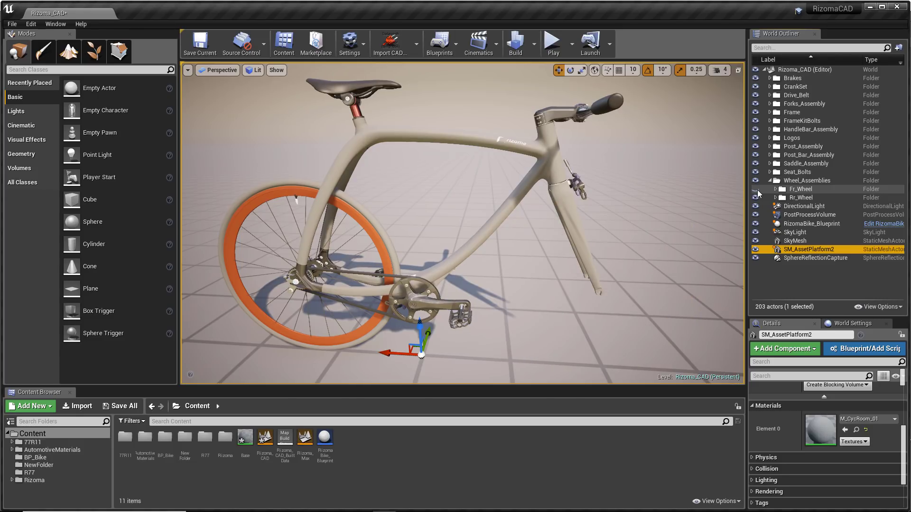
pyautogui.click(756, 197)
pyautogui.click(756, 197)
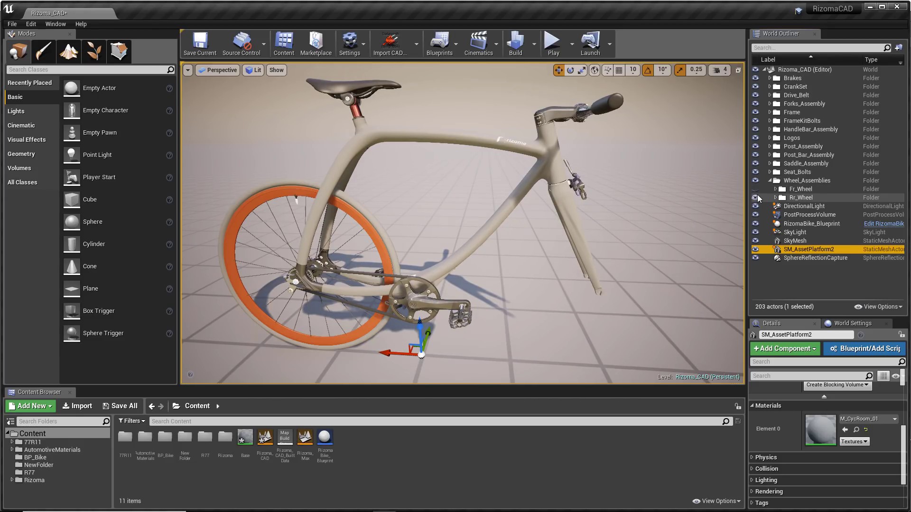
pyautogui.click(756, 190)
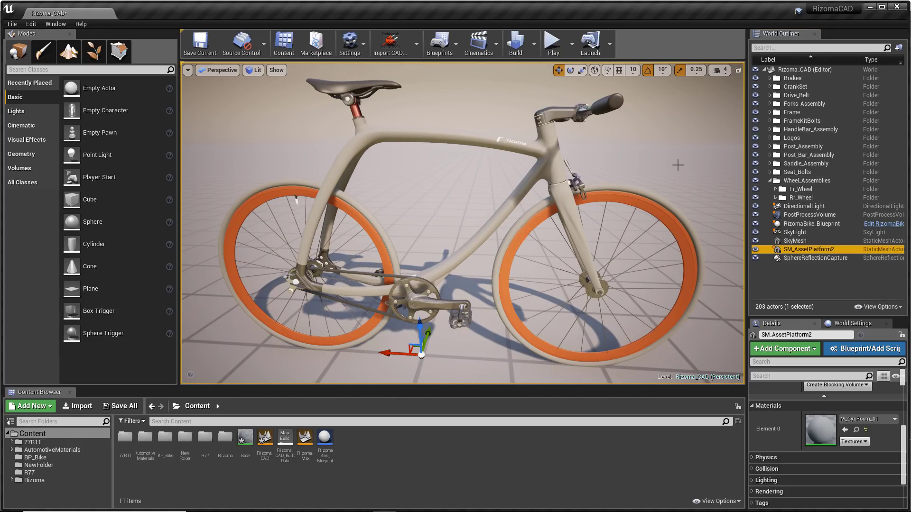
pyautogui.moveTo(670, 165)
pyautogui.keyDown('alt'); pyautogui.mouseDown(button='right')
pyautogui.moveTo(621, 164)
pyautogui.moveTo(671, 165)
pyautogui.mouseUp(button='right'); pyautogui.keyUp('alt')
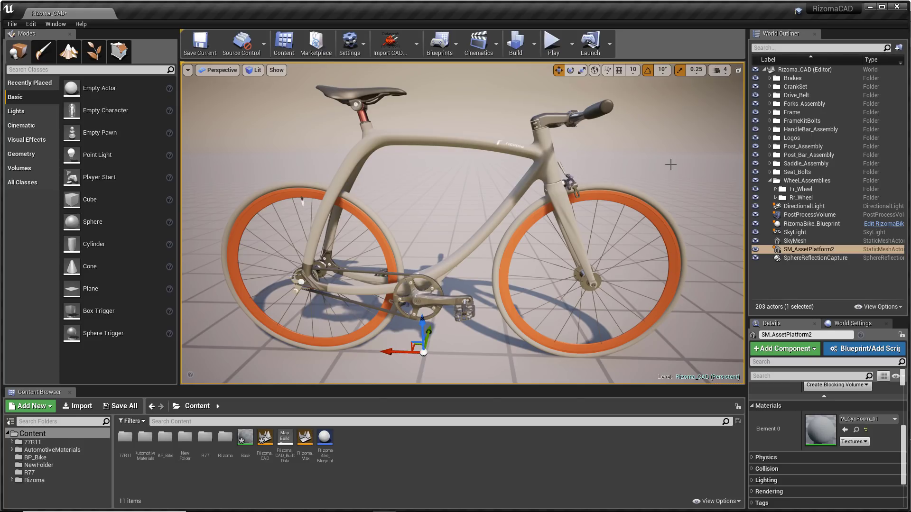
pyautogui.keyDown('alt'); pyautogui.moveTo(666, 165); pyautogui.dragTo(673, 162); pyautogui.keyUp('alt')
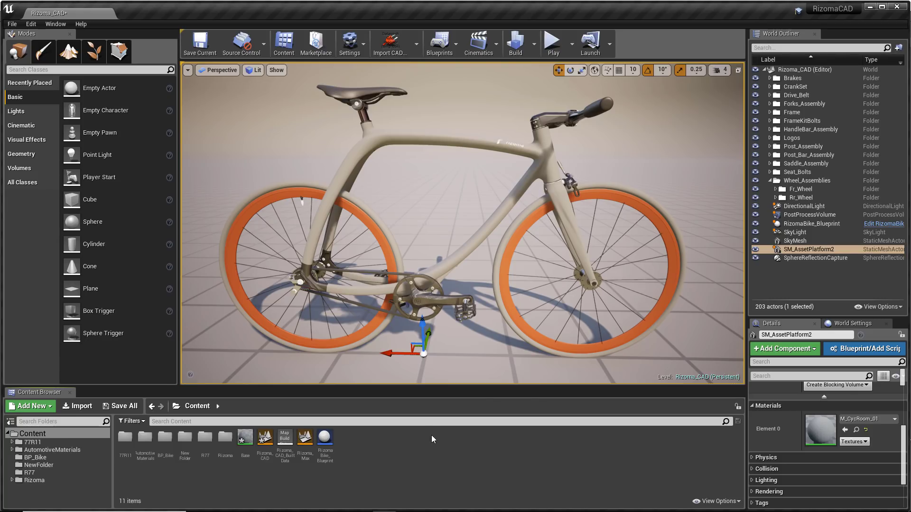
# - Clear the actor selection, create a folder named Materials under Content, and open it
pyautogui.press('Escape')
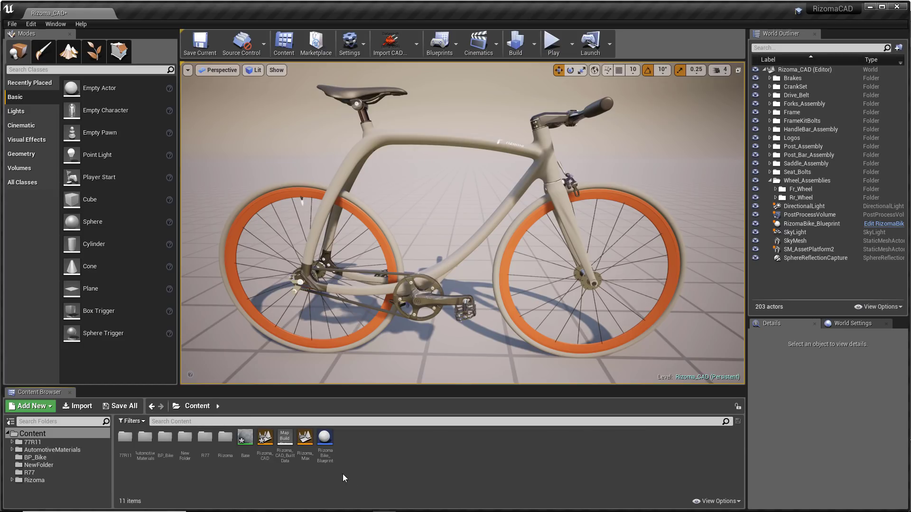
pyautogui.rightClick(403, 451)
pyautogui.click(431, 184)
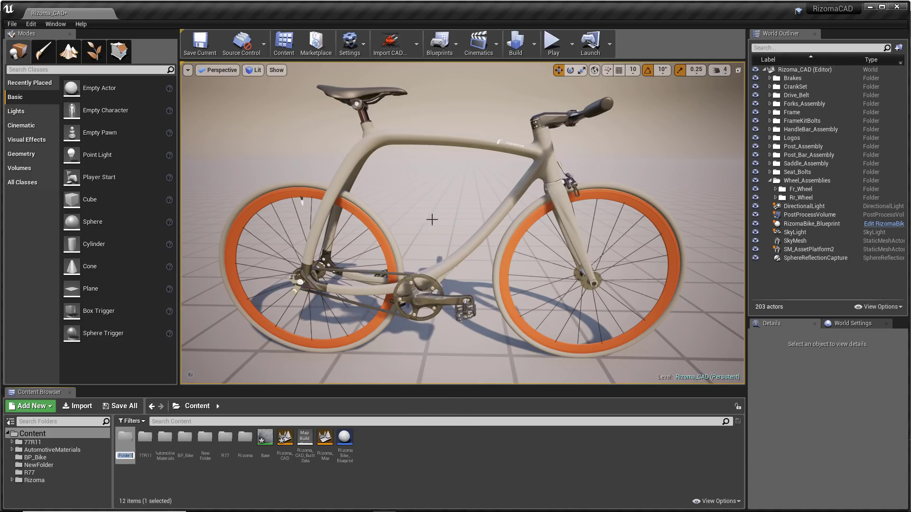
pyautogui.write('Materials')
pyautogui.press('Return')
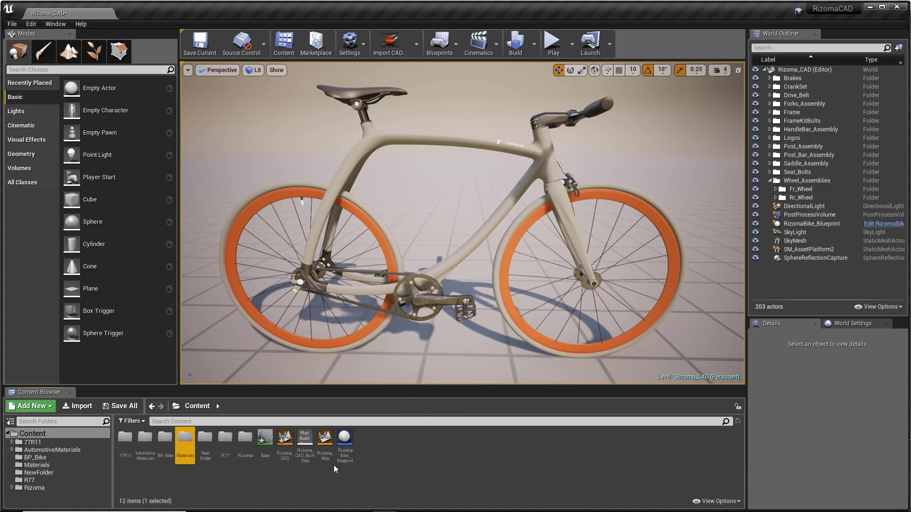
pyautogui.doubleClick(185, 439)
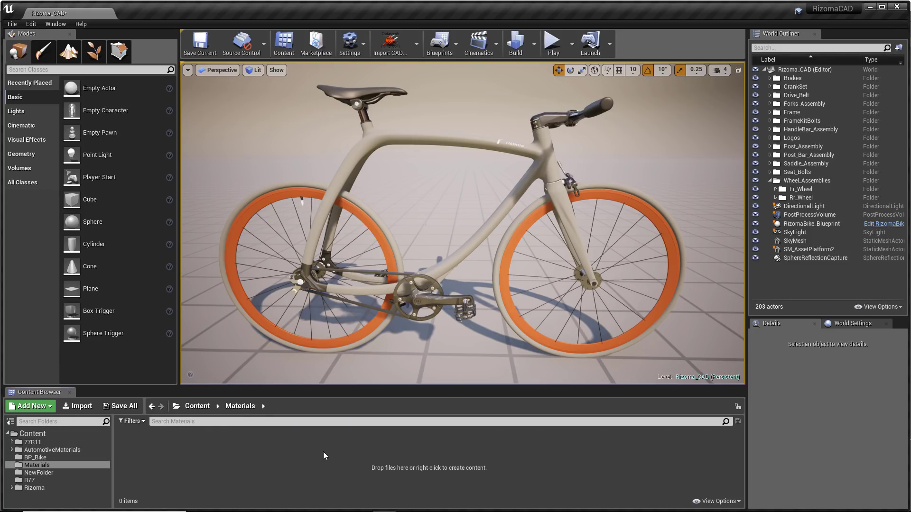
# - Hide and restore the project's folder tree, and switch to the Content root and back to the Materials folder
pyautogui.click(12, 425)
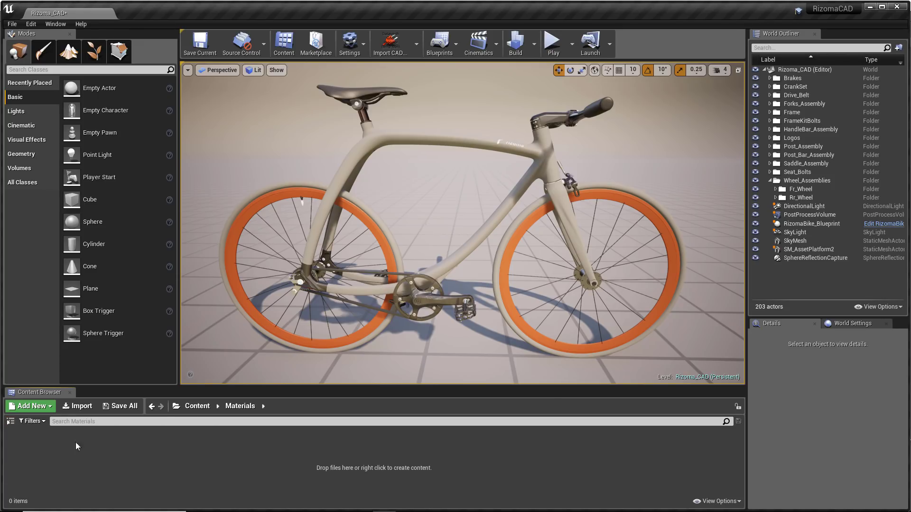
pyautogui.click(10, 422)
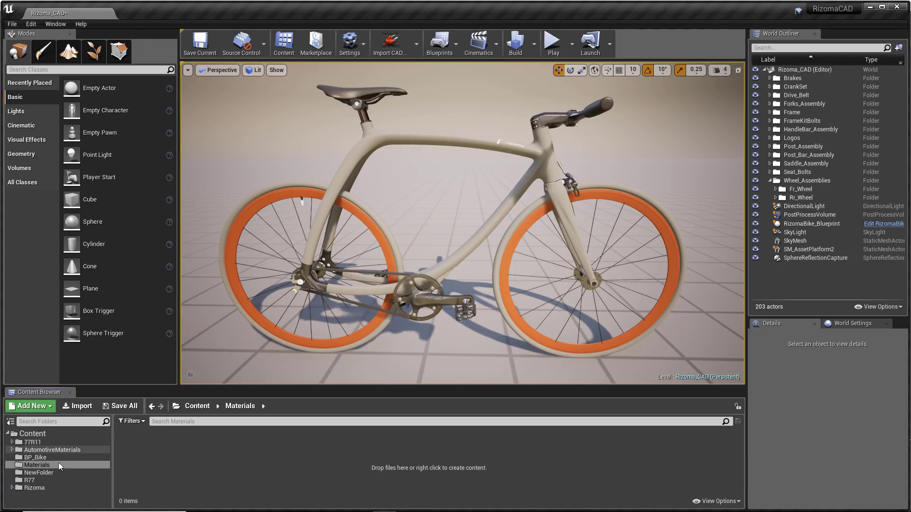
pyautogui.click(78, 433)
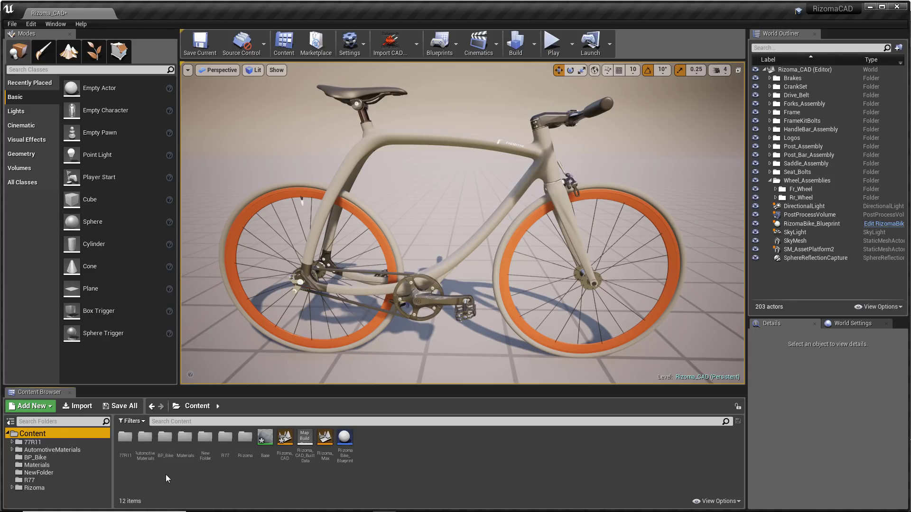
pyautogui.click(185, 443)
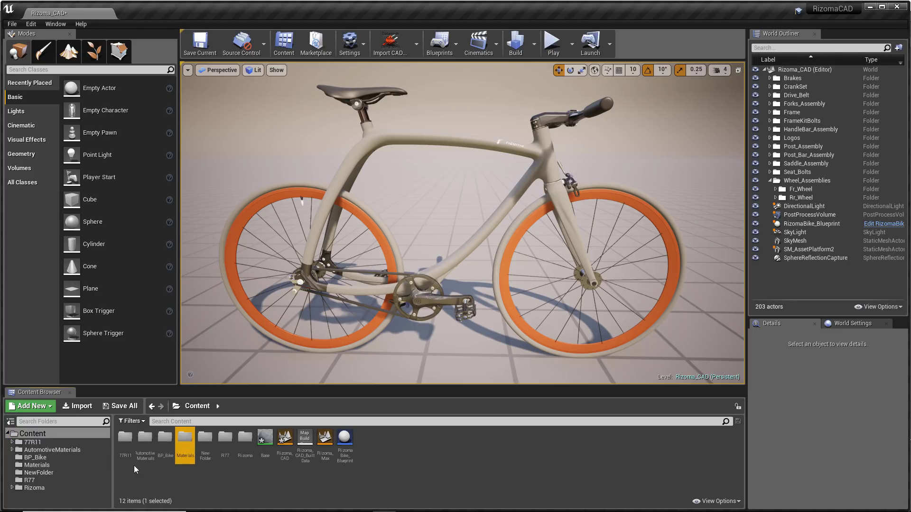
pyautogui.click(38, 465)
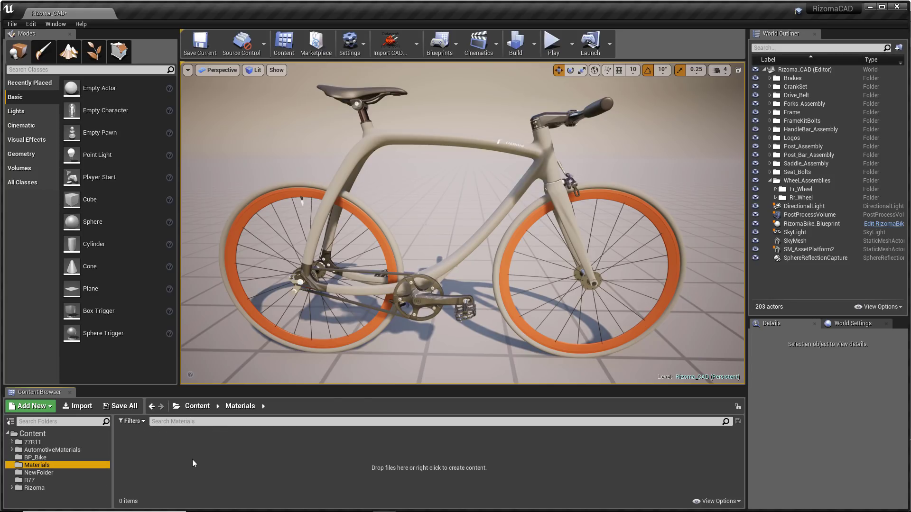
# - Create a new material named Frame in the Materials folder
pyautogui.rightClick(279, 453)
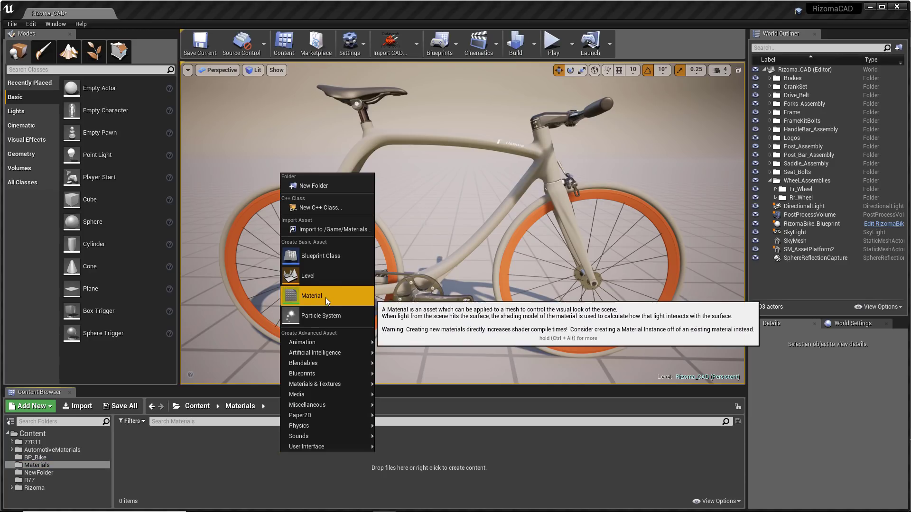
pyautogui.moveTo(314, 382)
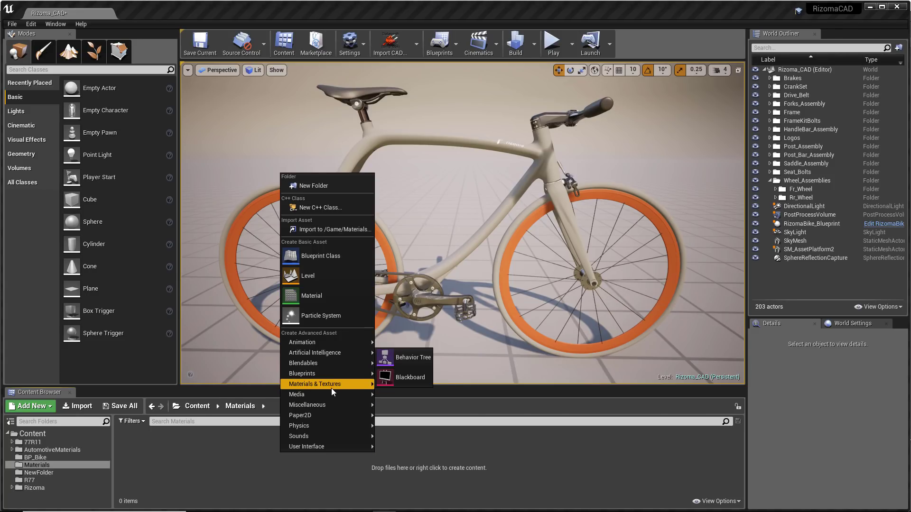
pyautogui.click(411, 389)
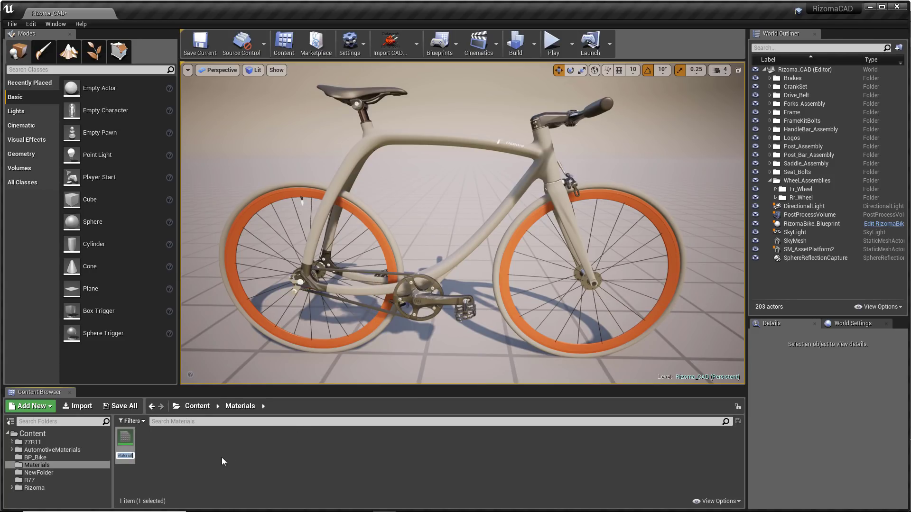
pyautogui.write('Frame')
pyautogui.press('Return')
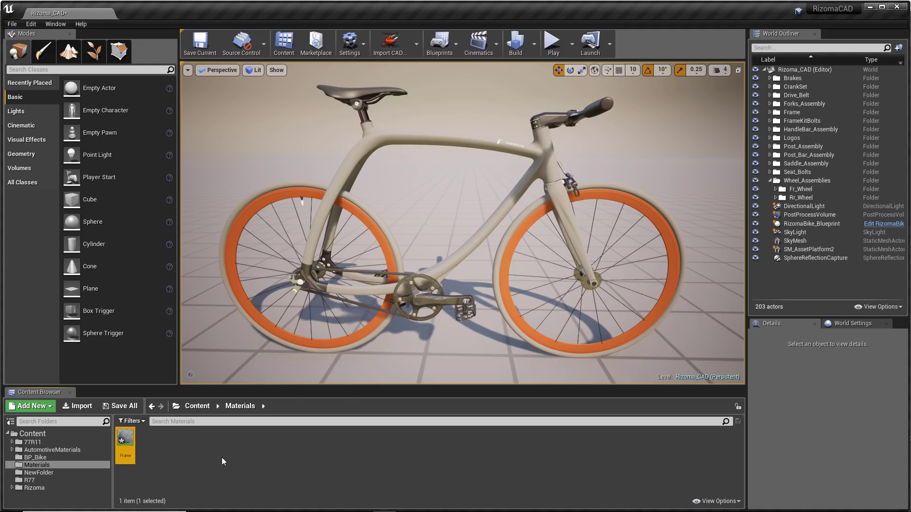
# - Open the Frame material and add a Constant node connected to its Base Color input
pyautogui.doubleClick(126, 441)
pyautogui.moveTo(249, 306); pyautogui.dragTo(293, 323, button='right')
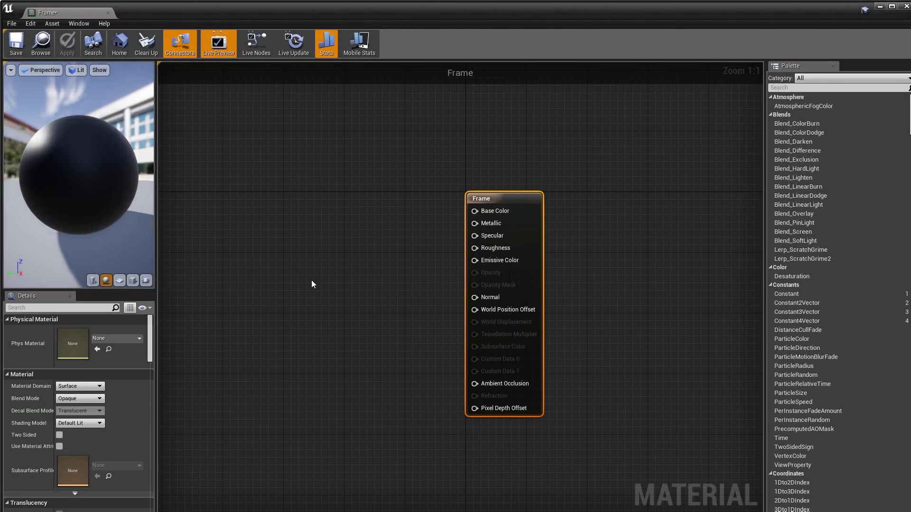
pyautogui.rightClick(308, 209)
pyautogui.write('1')
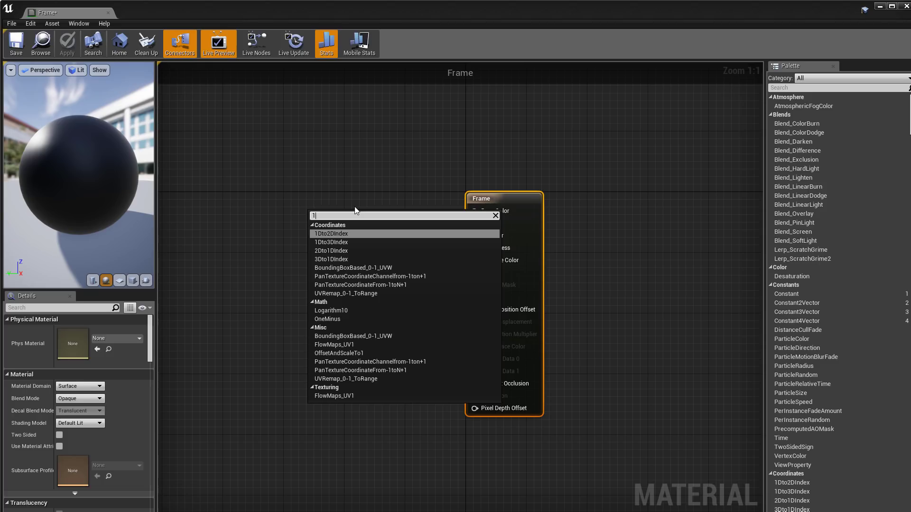
pyautogui.press('BackSpace')
pyautogui.write('con')
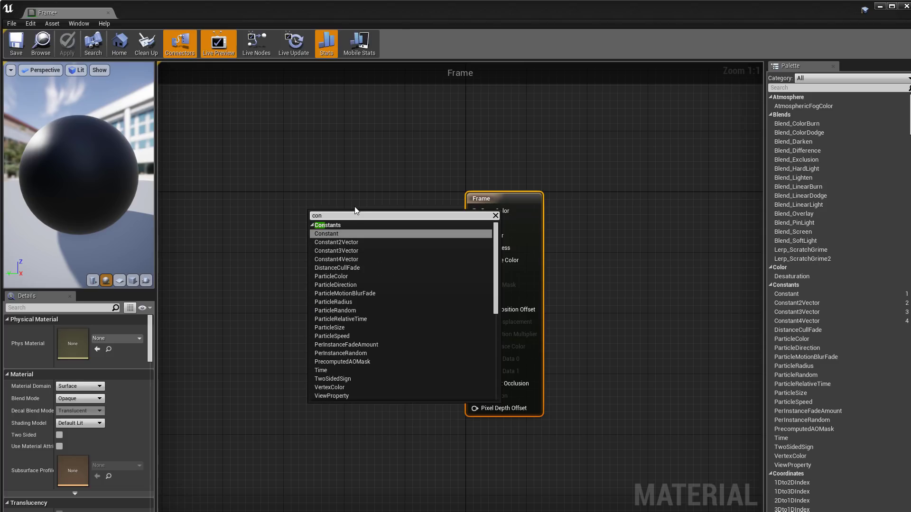
pyautogui.click(352, 233)
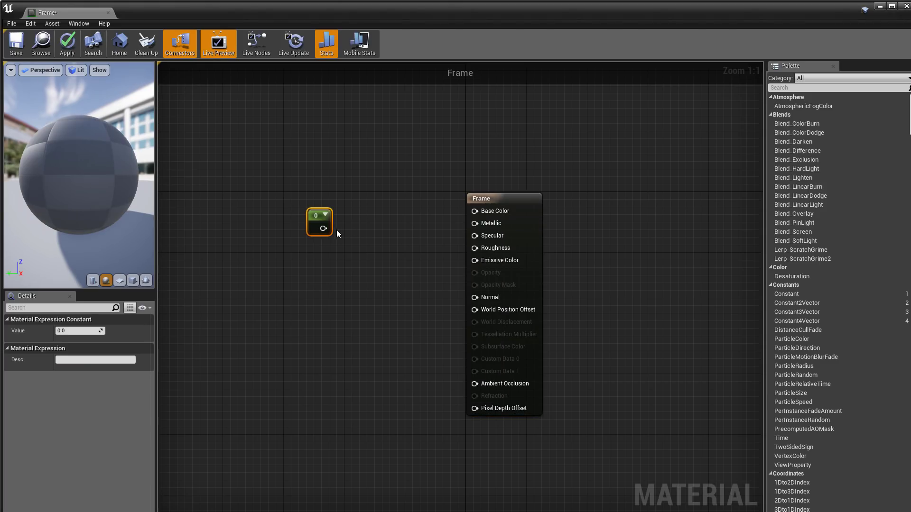
pyautogui.moveTo(324, 228); pyautogui.dragTo(475, 211)
pyautogui.moveTo(314, 227); pyautogui.dragTo(320, 203)
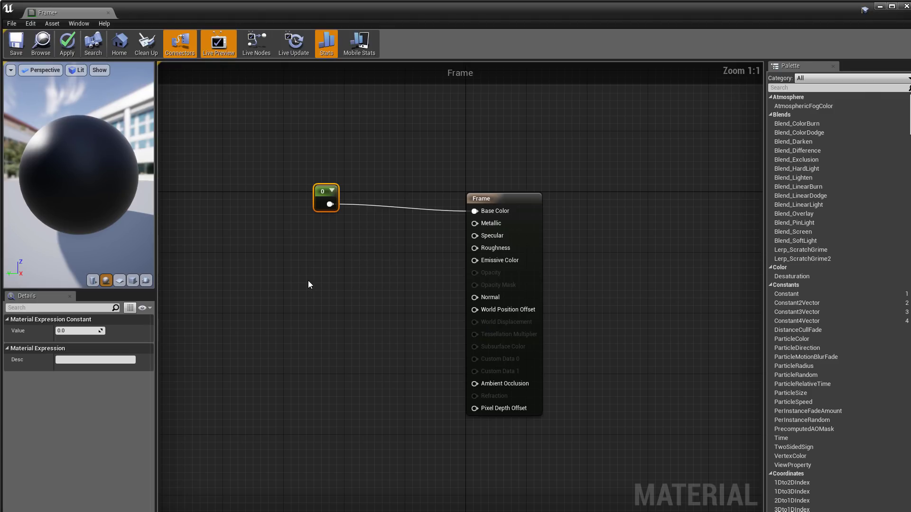
# - Add a second Constant node connected to the Frame material's Metallic input and set its value to about 0.57
pyautogui.click(337, 277)
pyautogui.moveTo(341, 279); pyautogui.dragTo(313, 268)
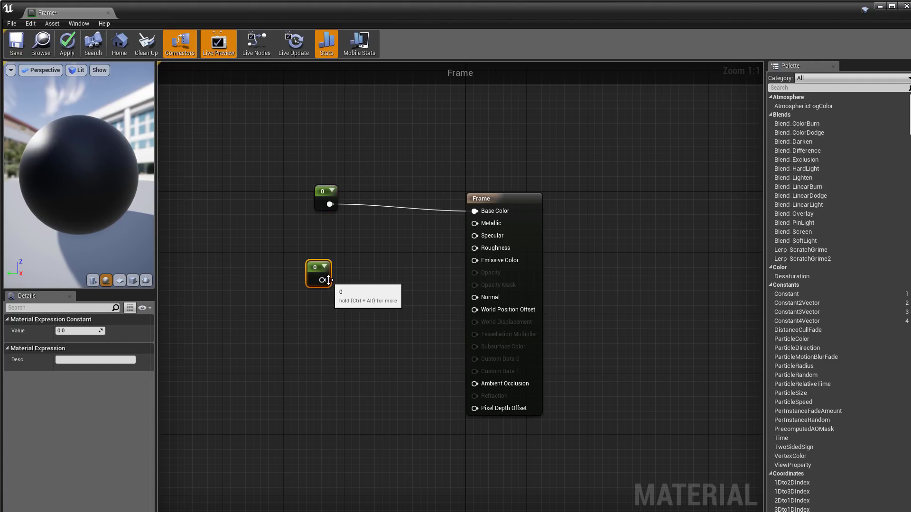
pyautogui.moveTo(323, 280); pyautogui.dragTo(479, 226)
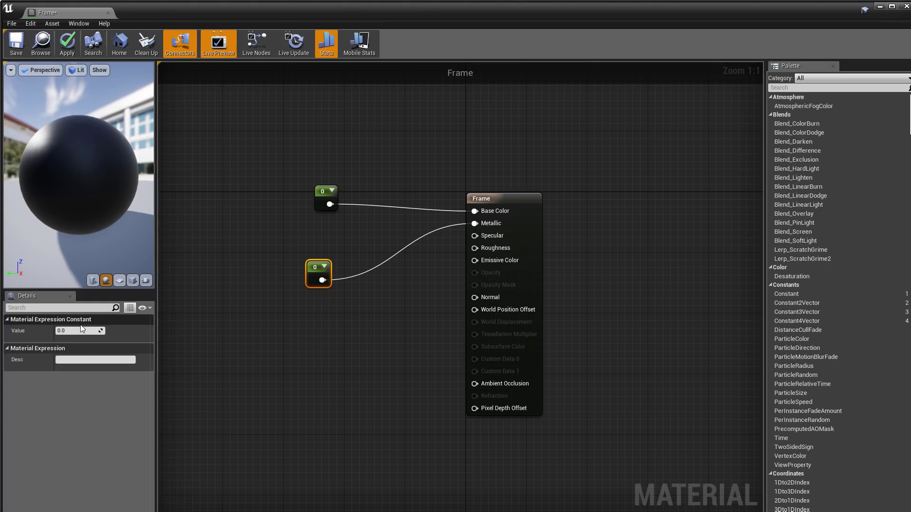
pyautogui.moveTo(74, 331); pyautogui.dragTo(103, 330)
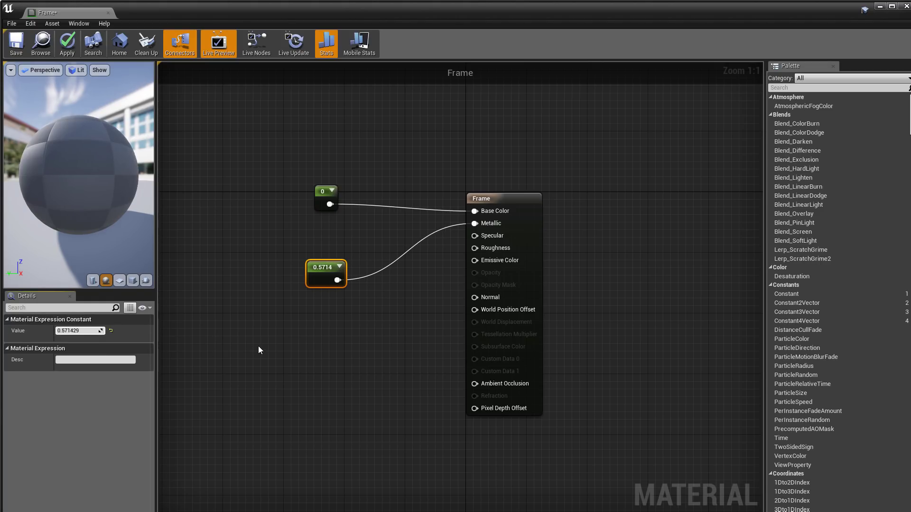
# - Set the Metallic constant to 0.4, apply and save the Frame material, and return to the level editor
pyautogui.moveTo(77, 331); pyautogui.dragTo(69, 330)
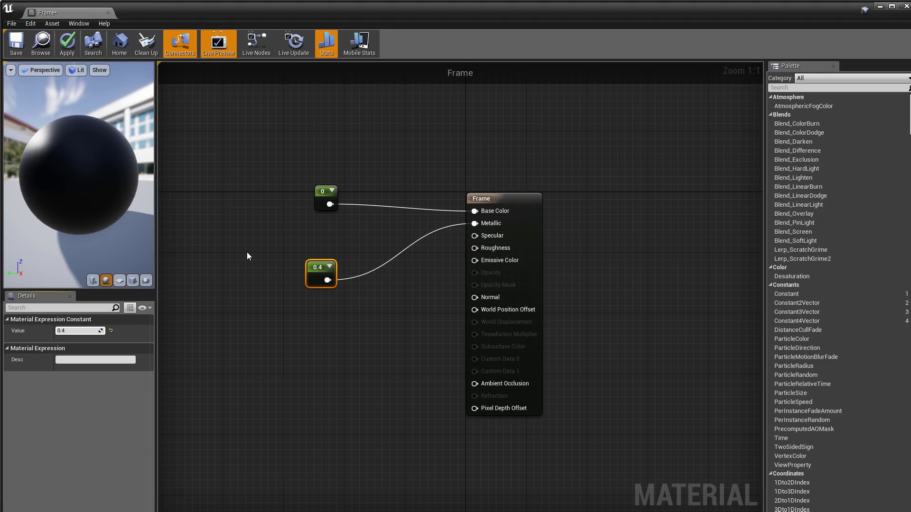
pyautogui.click(71, 46)
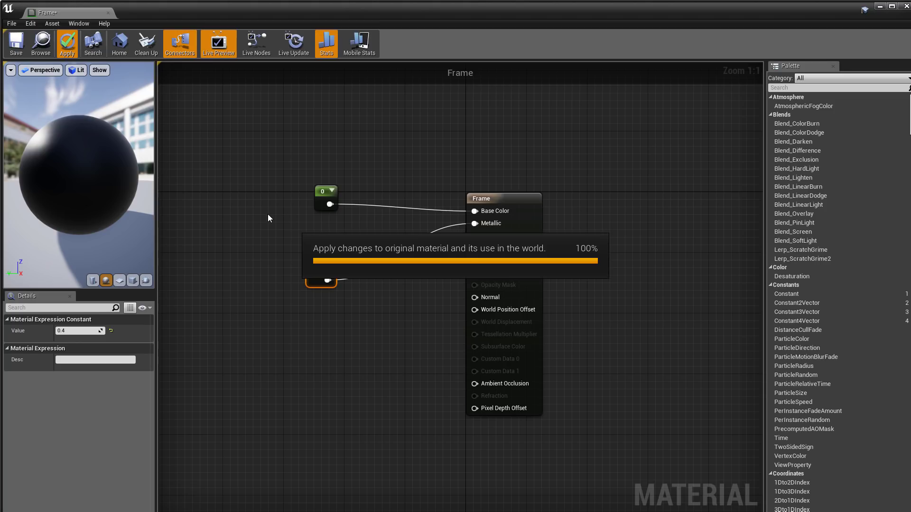
pyautogui.click(16, 43)
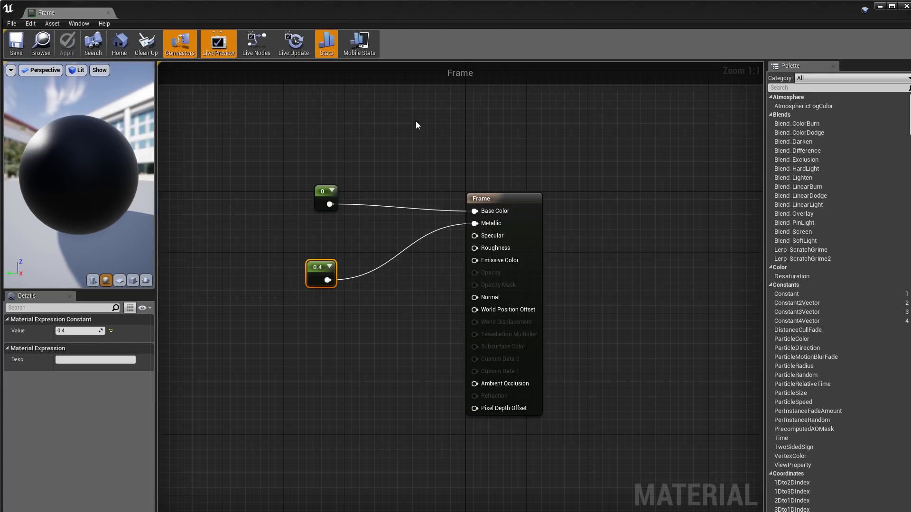
pyautogui.click(880, 7)
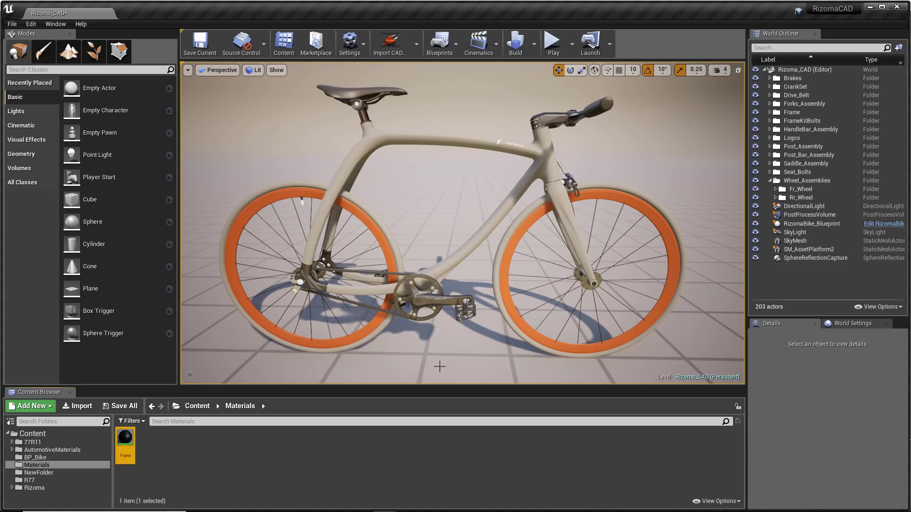
# - Select the bike's main frame mesh in the scene and enlarge the Details area around its material slot
pyautogui.moveTo(137, 457); pyautogui.dragTo(185, 453)
pyautogui.click(340, 455)
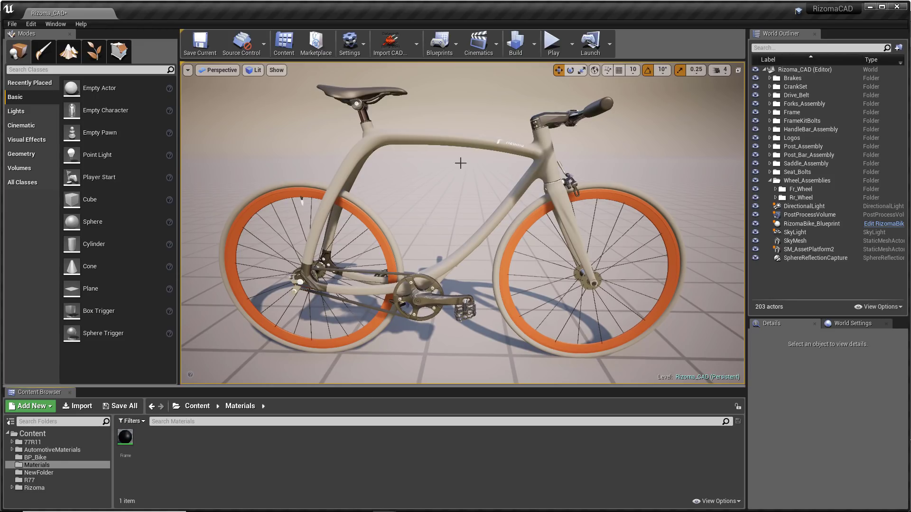
pyautogui.click(455, 136)
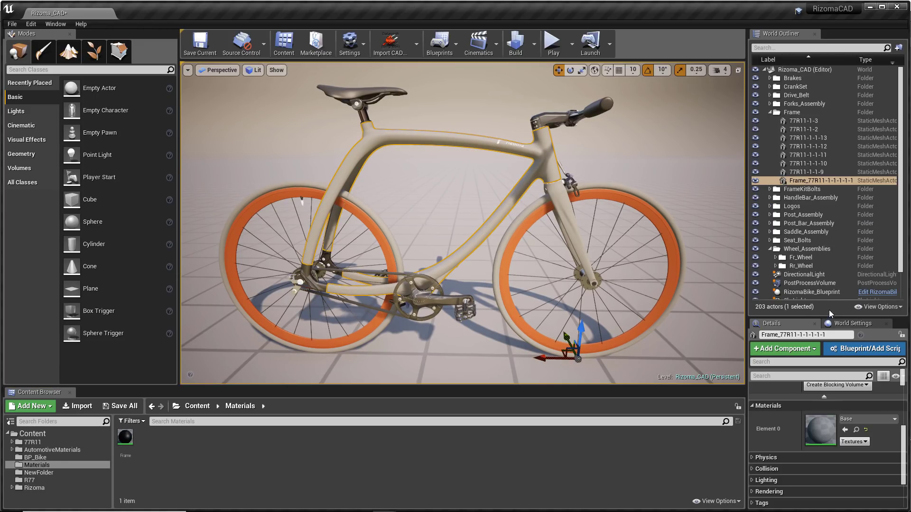
pyautogui.moveTo(829, 315); pyautogui.dragTo(830, 244)
pyautogui.moveTo(903, 104)
pyautogui.mouseDown()
pyautogui.moveTo(902, 159)
pyautogui.moveTo(903, 110)
pyautogui.mouseUp()
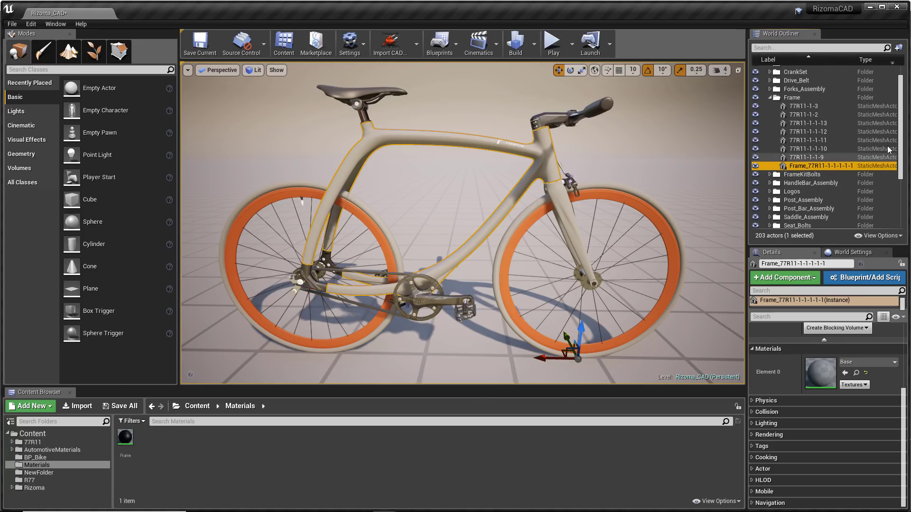
pyautogui.moveTo(902, 120); pyautogui.dragTo(907, 198)
pyautogui.moveTo(849, 244); pyautogui.dragTo(851, 213)
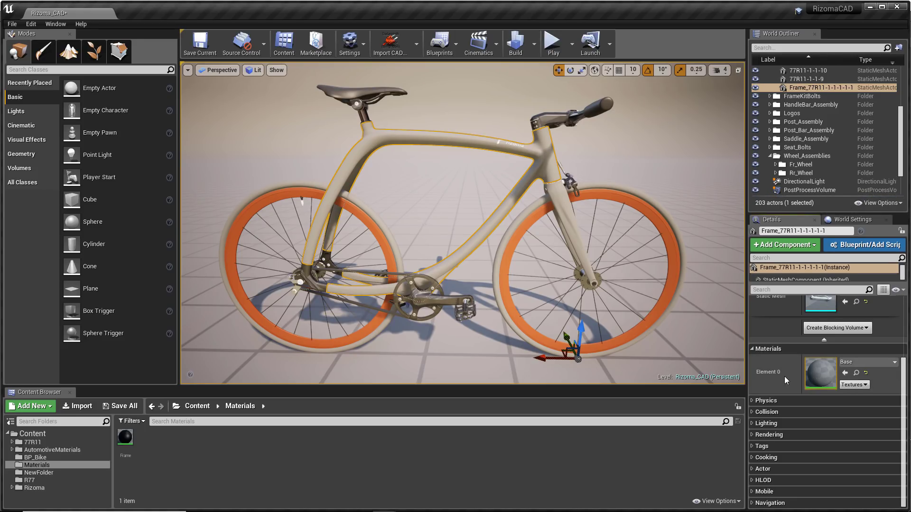
# - Assign the Frame material to the bike's main frame mesh and inspect it up close
pyautogui.moveTo(125, 437); pyautogui.dragTo(239, 463)
pyautogui.click(172, 451)
pyautogui.click(125, 436)
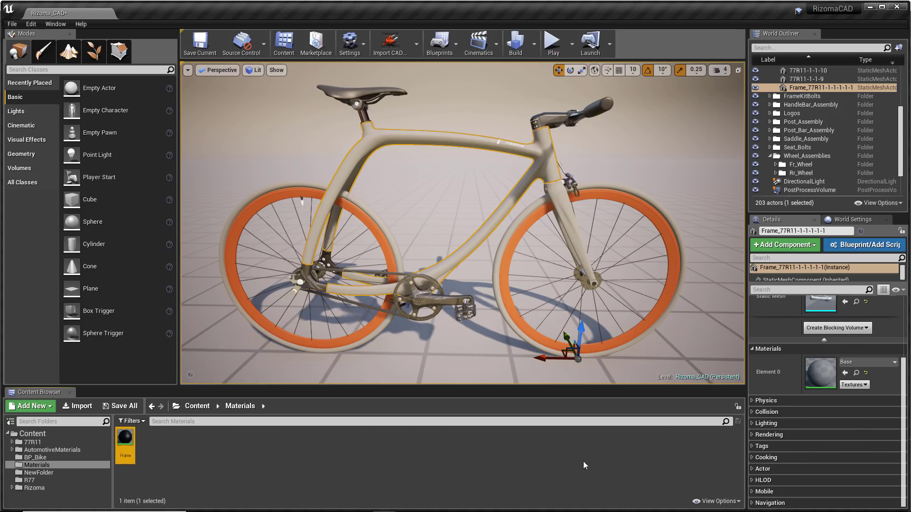
pyautogui.click(845, 373)
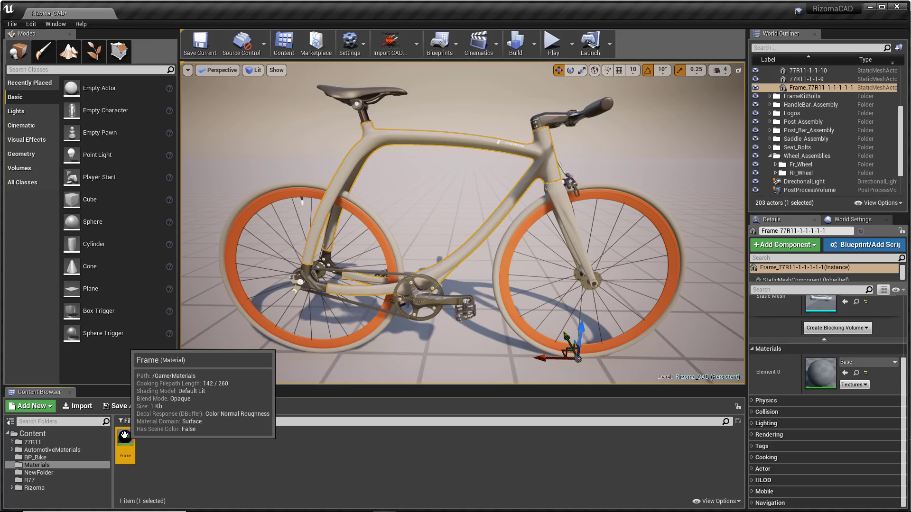
pyautogui.moveTo(124, 435); pyautogui.dragTo(358, 152)
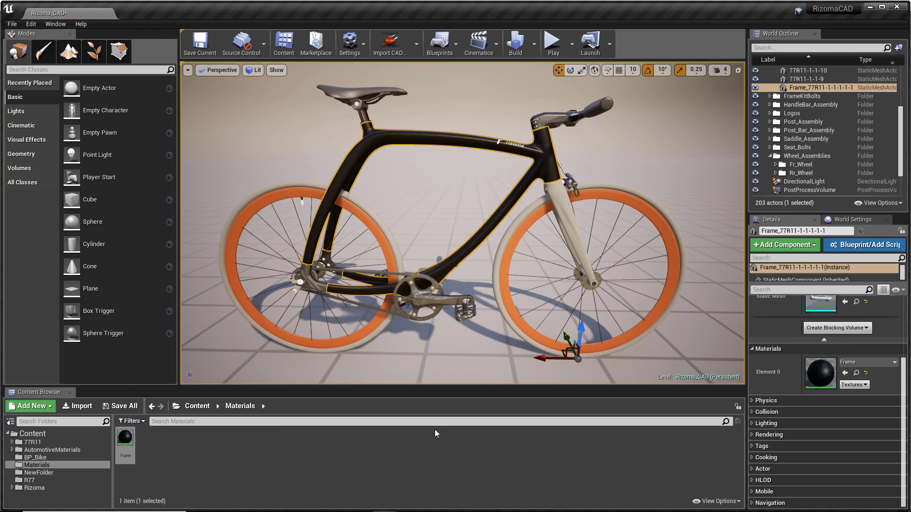
pyautogui.keyDown('alt'); pyautogui.moveTo(590, 150); pyautogui.dragTo(536, 166); pyautogui.keyUp('alt')
pyautogui.keyDown('alt'); pyautogui.moveTo(536, 166); pyautogui.dragTo(583, 175, button='right'); pyautogui.keyUp('alt')
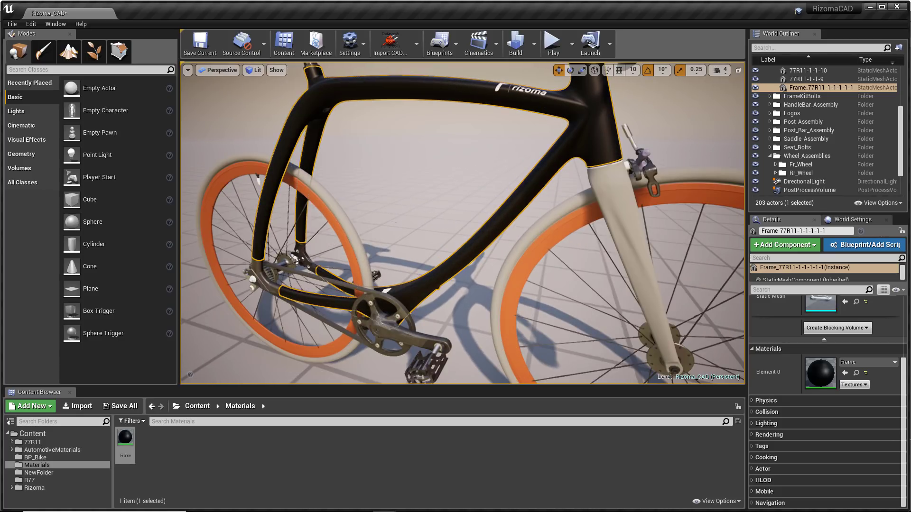
pyautogui.keyDown('alt'); pyautogui.moveTo(583, 176); pyautogui.dragTo(573, 170); pyautogui.keyUp('alt')
pyautogui.moveTo(623, 126)
pyautogui.keyDown('alt'); pyautogui.mouseDown()
pyautogui.moveTo(637, 145)
pyautogui.moveTo(711, 166)
pyautogui.moveTo(574, 145)
pyautogui.moveTo(701, 161)
pyautogui.moveTo(600, 138)
pyautogui.moveTo(612, 133)
pyautogui.mouseUp(); pyautogui.keyUp('alt')
pyautogui.moveTo(661, 122)
pyautogui.keyDown('alt'); pyautogui.mouseDown(button='right')
pyautogui.moveTo(619, 126)
pyautogui.moveTo(659, 122)
pyautogui.mouseUp(button='right'); pyautogui.keyUp('alt')
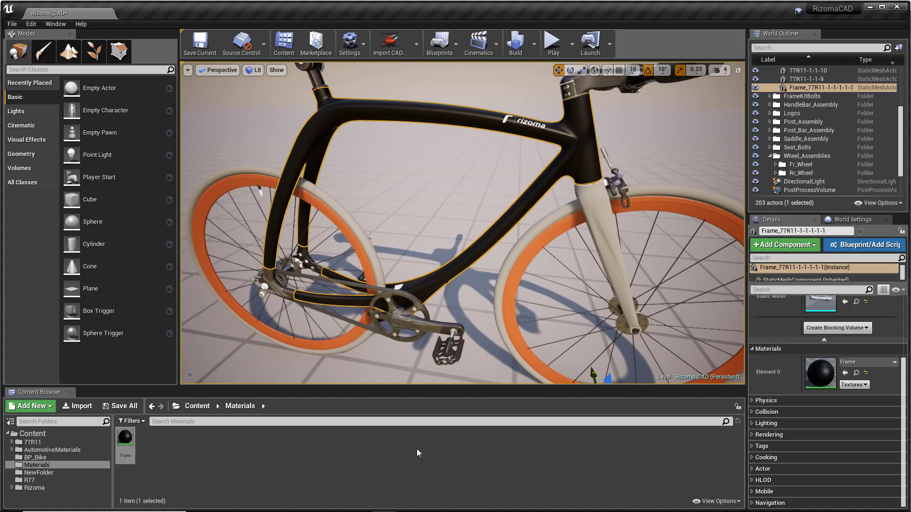
pyautogui.click(414, 466)
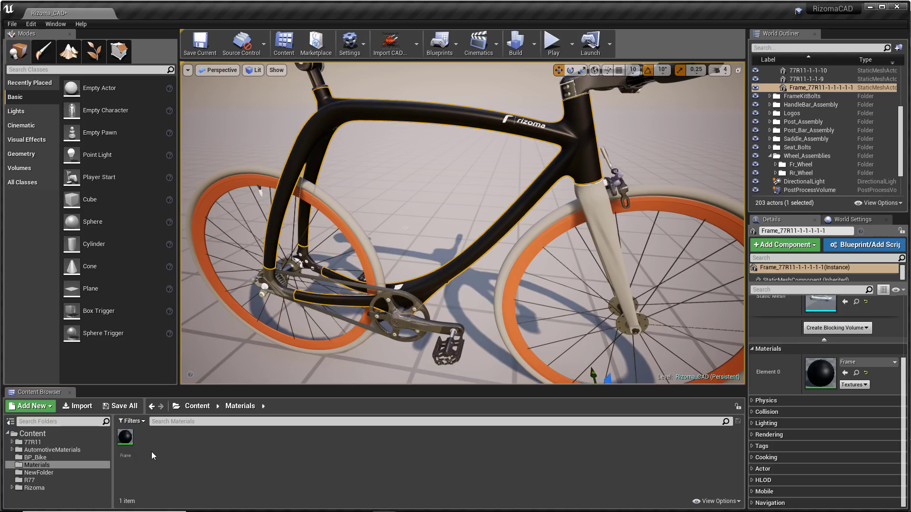
# - Open and expand the AutomotiveMaterials folder under Content
pyautogui.click(33, 433)
pyautogui.doubleClick(67, 449)
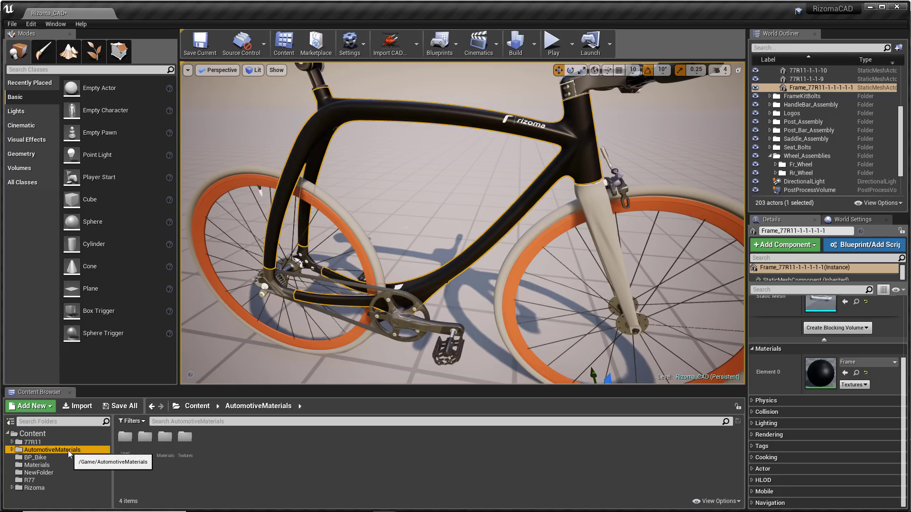
pyautogui.click(273, 450)
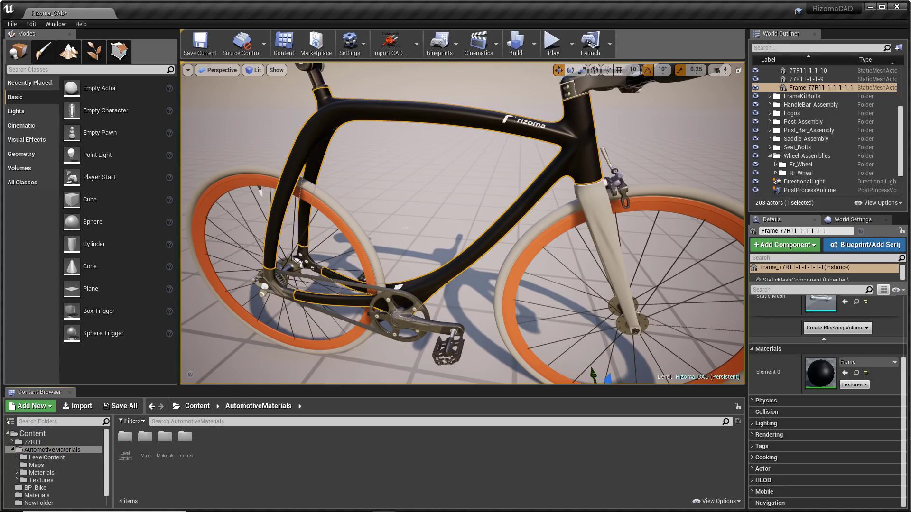
# - Switch to the Epic Games Launcher and search its Marketplace for "automotive"
pyautogui.click(363, 503)
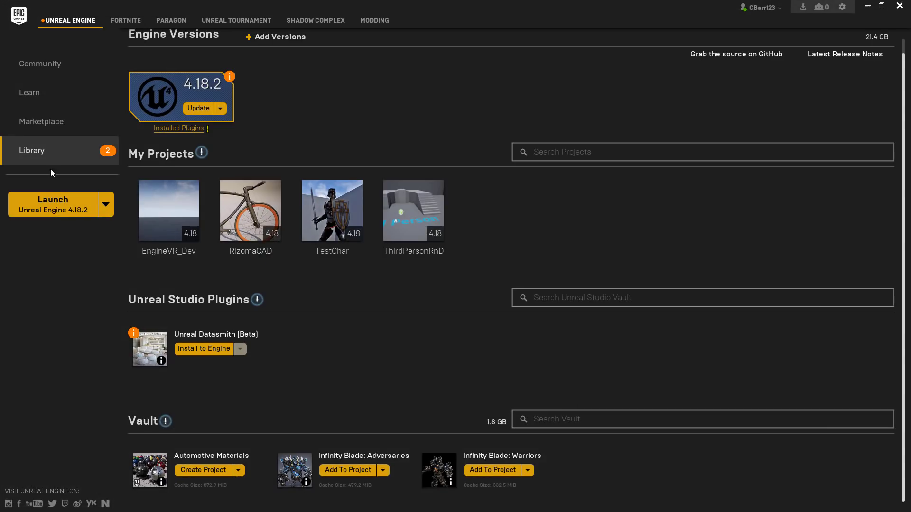
pyautogui.click(38, 122)
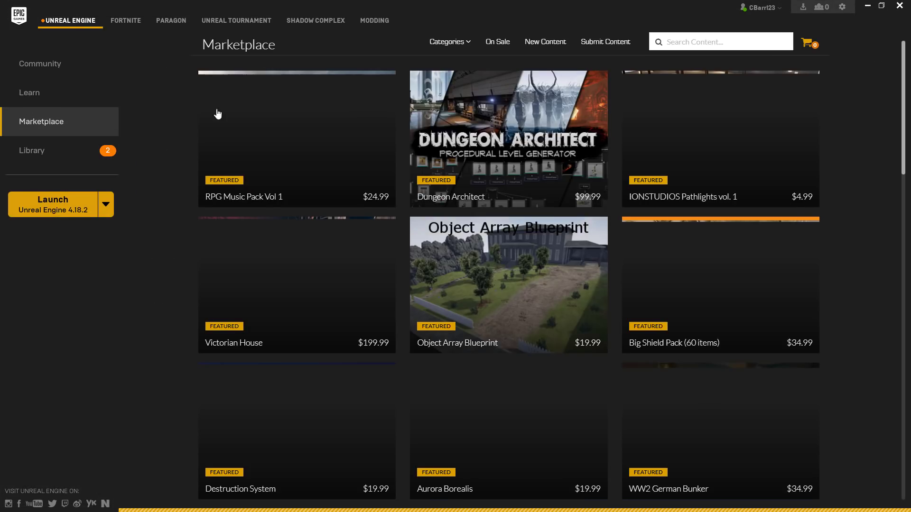
pyautogui.click(693, 40)
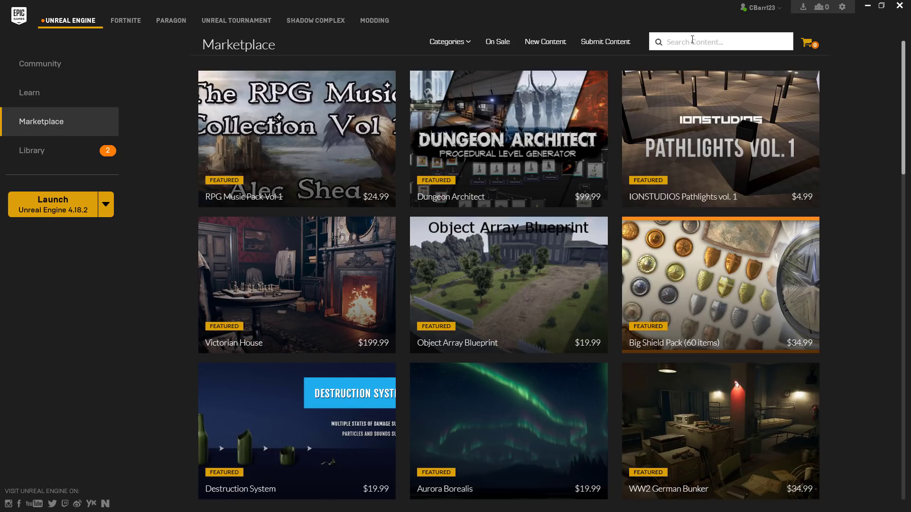
pyautogui.write('automotive')
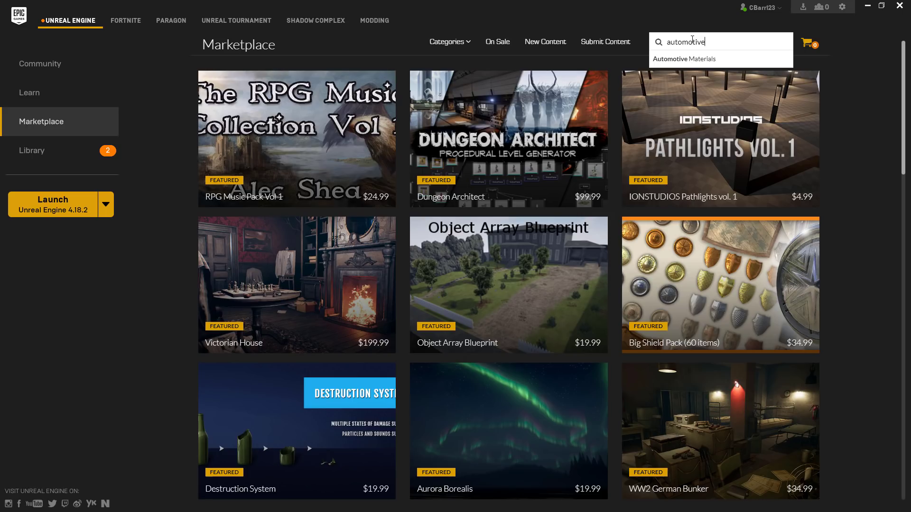
pyautogui.press('Return')
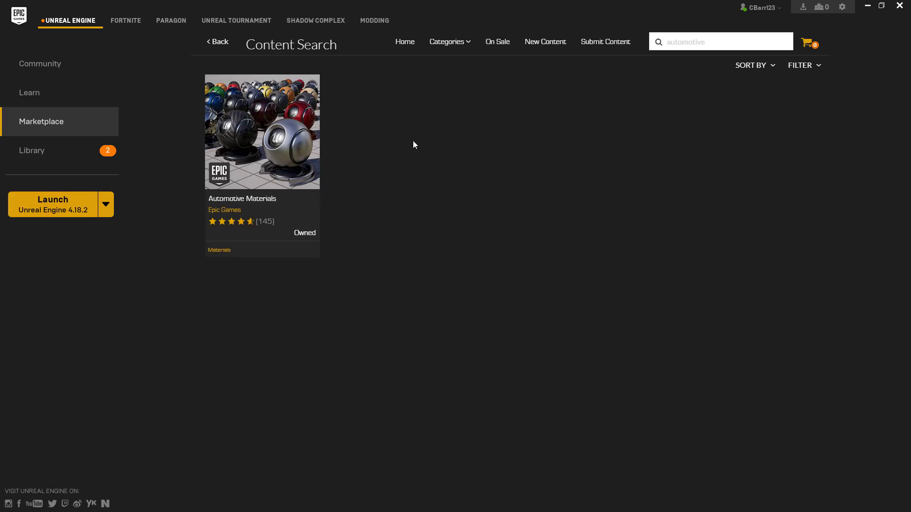
# - Browse the Marketplace's Materials category and the launcher's Library, and switch back to the Unreal editor
pyautogui.click(710, 44)
pyautogui.press('BackSpace')
pyautogui.press('BackSpace')
pyautogui.press('BackSpace')
pyautogui.press('BackSpace')
pyautogui.press('BackSpace')
pyautogui.press('BackSpace')
pyautogui.press('BackSpace')
pyautogui.press('BackSpace')
pyautogui.press('BackSpace')
pyautogui.moveTo(472, 46)
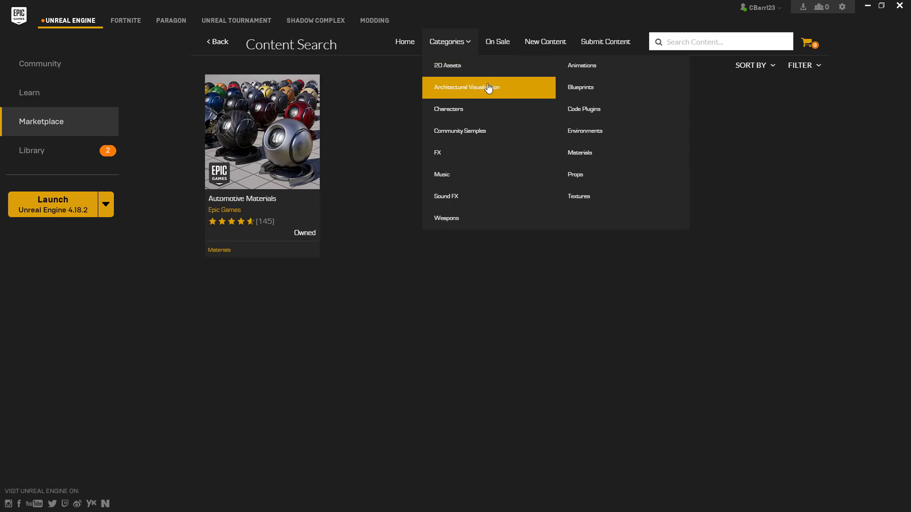
pyautogui.click(591, 156)
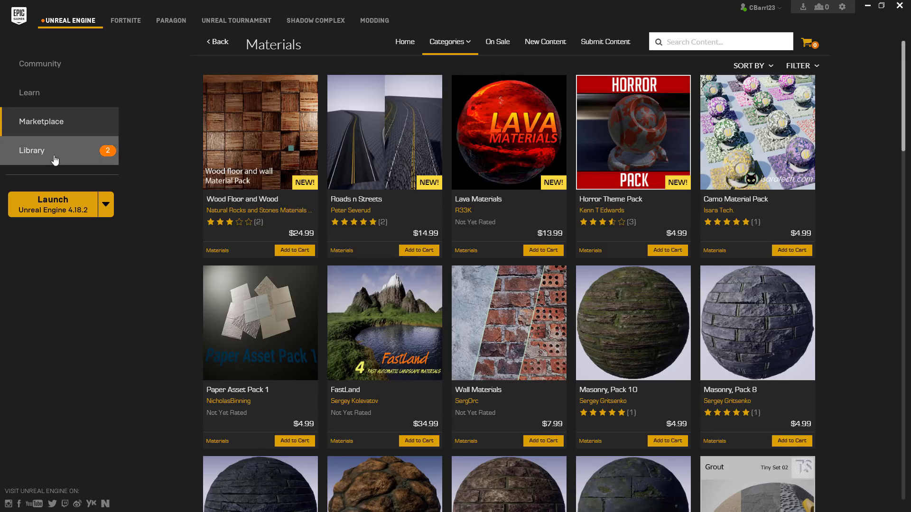
pyautogui.click(95, 156)
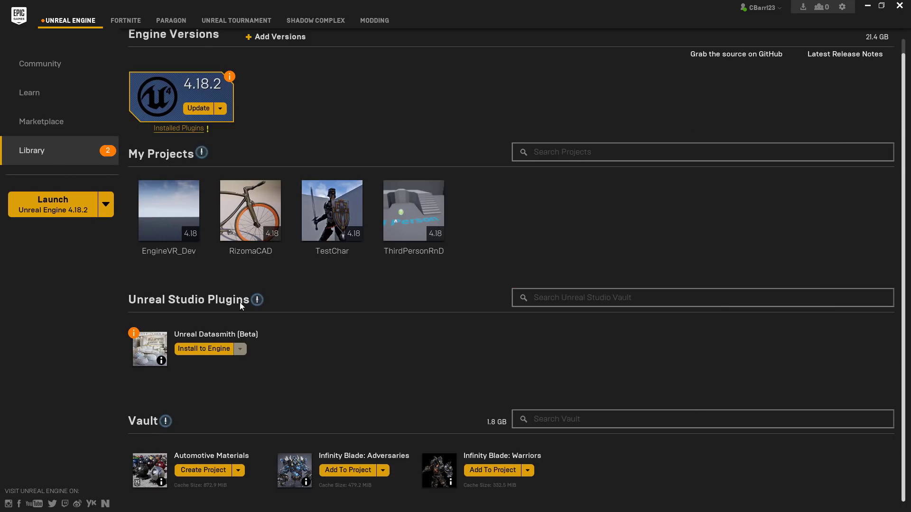
pyautogui.click(867, 5)
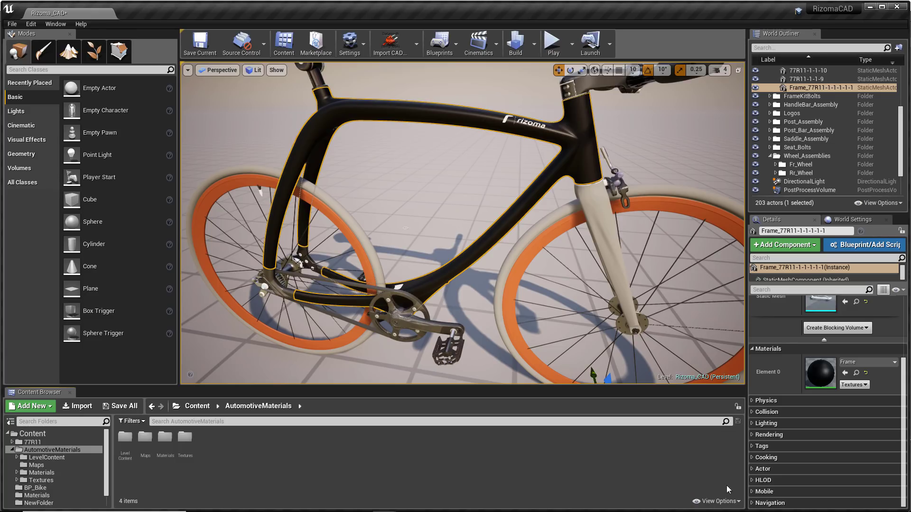
# - Enlarge the asset thumbnails and open the CarPaint folder inside AutomotiveMaterials/Materials
pyautogui.click(719, 502)
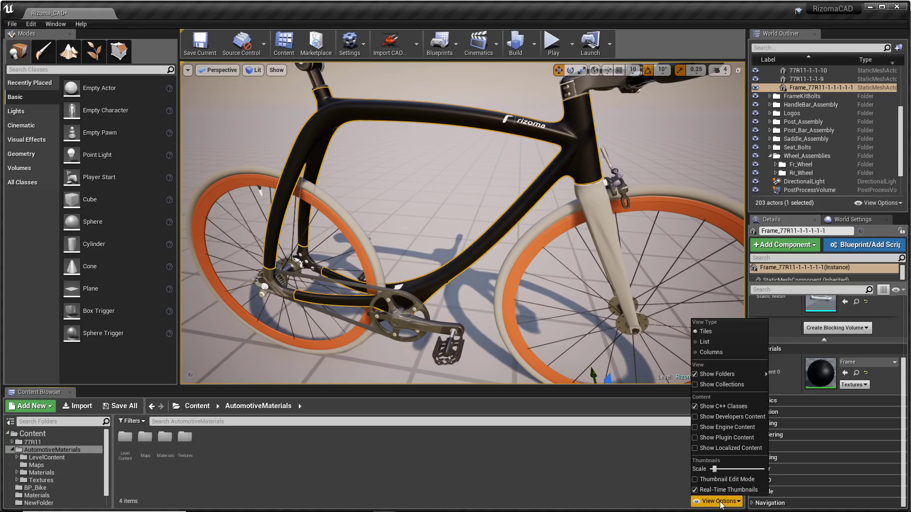
pyautogui.click(719, 469)
pyautogui.moveTo(719, 469); pyautogui.dragTo(729, 468)
pyautogui.click(592, 465)
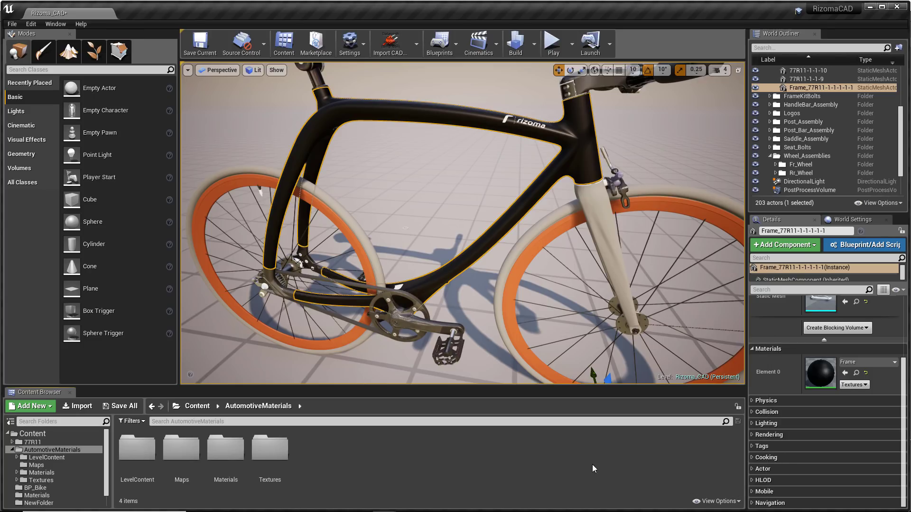
pyautogui.doubleClick(225, 448)
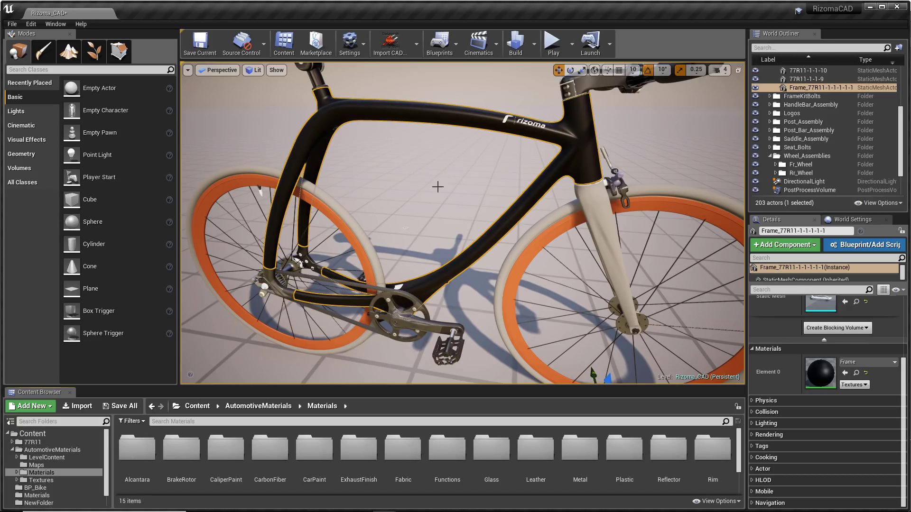
pyautogui.doubleClick(310, 437)
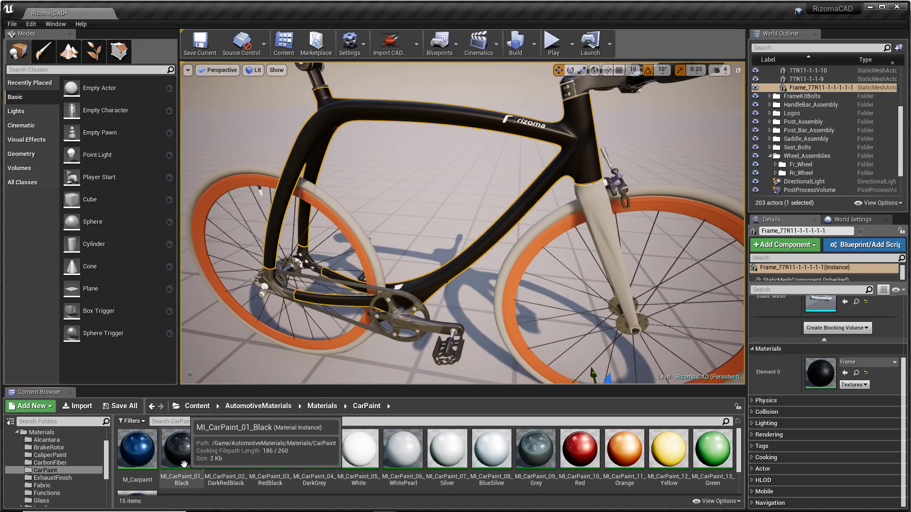
# - Apply MI_CarPaint_01_Black to the bike's main frame and front fork, and inspect the finish up close
pyautogui.moveTo(184, 464)
pyautogui.mouseDown()
pyautogui.moveTo(339, 145)
pyautogui.moveTo(339, 110)
pyautogui.mouseUp()
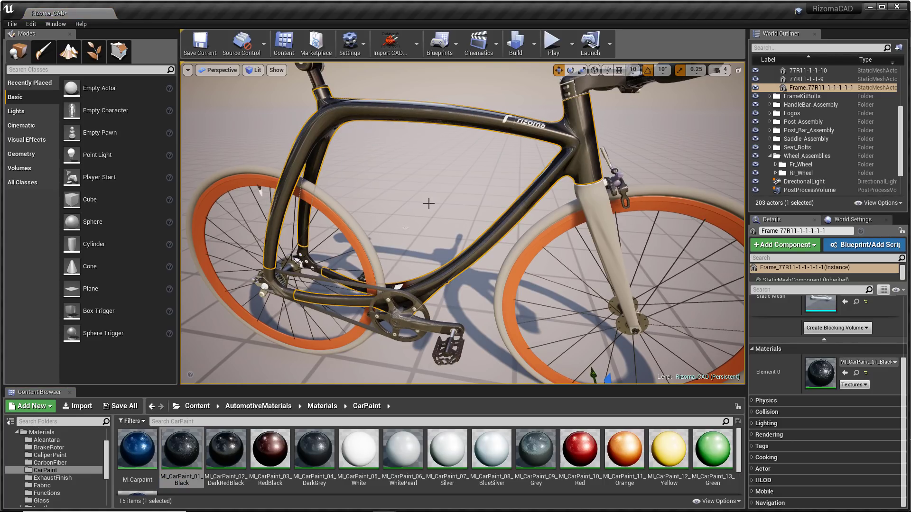
pyautogui.moveTo(181, 448); pyautogui.dragTo(600, 209)
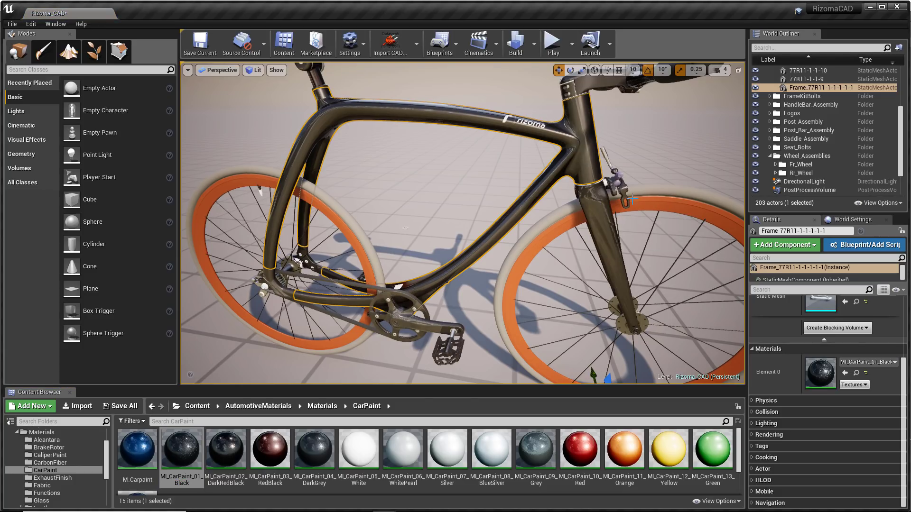
pyautogui.keyDown('alt'); pyautogui.moveTo(462, 223); pyautogui.dragTo(389, 228); pyautogui.keyUp('alt')
pyautogui.keyDown('alt'); pyautogui.moveTo(389, 228); pyautogui.dragTo(407, 227, button='right'); pyautogui.keyUp('alt')
pyautogui.keyDown('alt'); pyautogui.moveTo(407, 227); pyautogui.dragTo(579, 255); pyautogui.keyUp('alt')
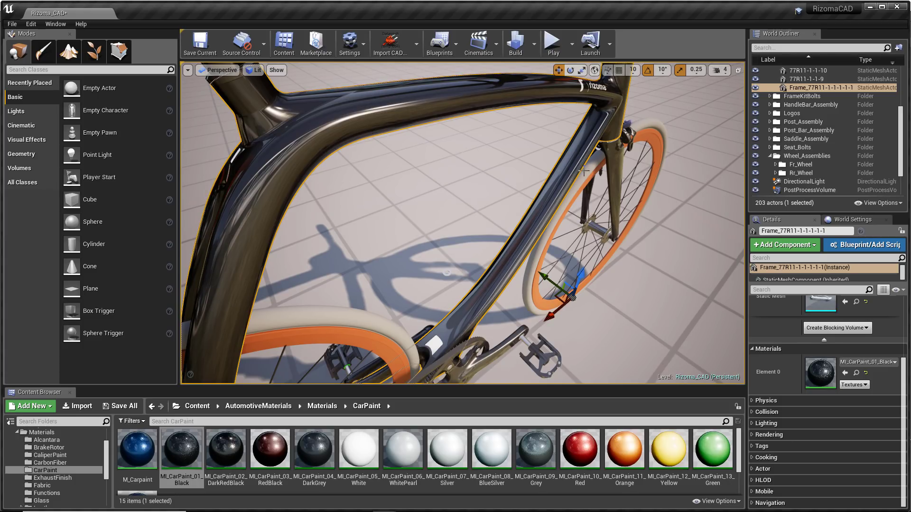
# - Open the MI_CarPaint_01_Black material instance, examine its parameter groups, and return to the level editor
pyautogui.doubleClick(182, 451)
pyautogui.scroll(-5, 389, 247)
pyautogui.scroll(2, 388, 246)
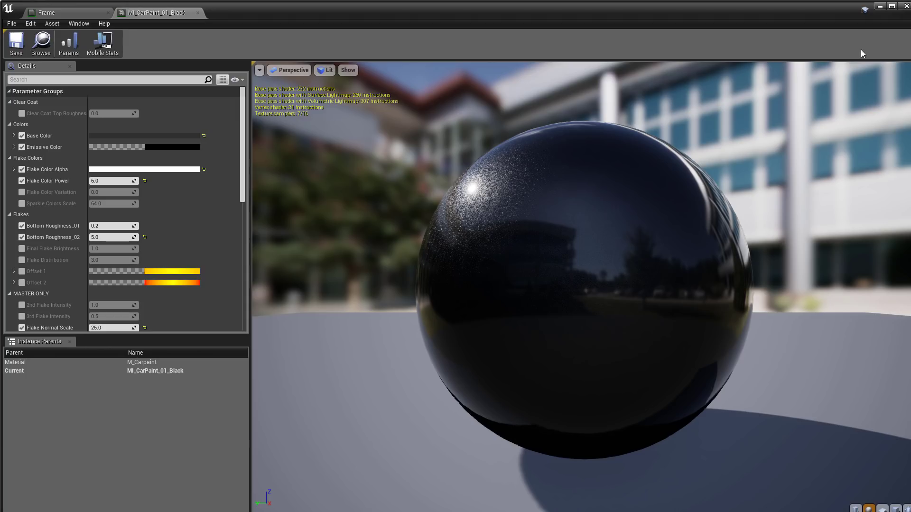
pyautogui.click(880, 7)
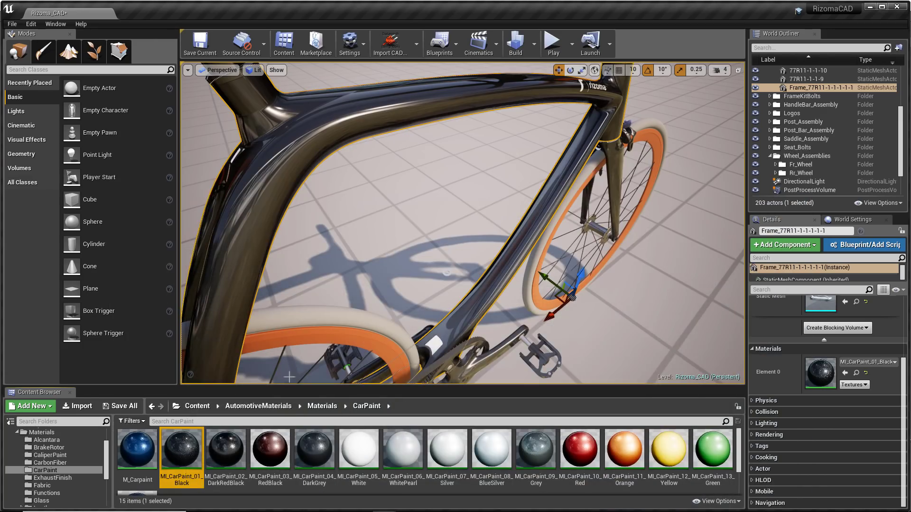
# - Open the M_Carpaint parent material and examine its node graph, from the output node to the Flake Colors and Roughness Based Sparkles groups
pyautogui.doubleClick(129, 446)
pyautogui.moveTo(338, 357)
pyautogui.mouseDown(button='right')
pyautogui.moveTo(431, 360)
pyautogui.moveTo(325, 362)
pyautogui.mouseUp(button='right')
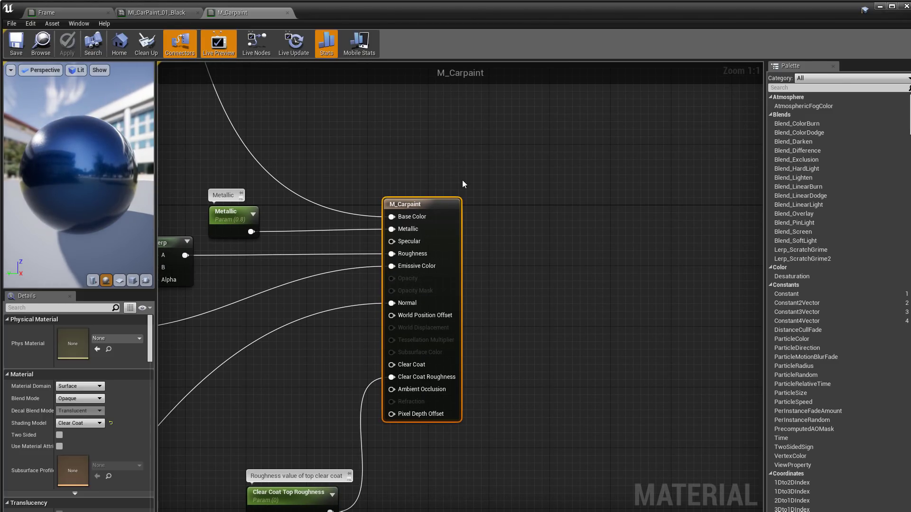
pyautogui.scroll(-1, 464, 159)
pyautogui.moveTo(356, 146); pyautogui.dragTo(499, 204, button='right')
pyautogui.scroll(-1, 481, 158)
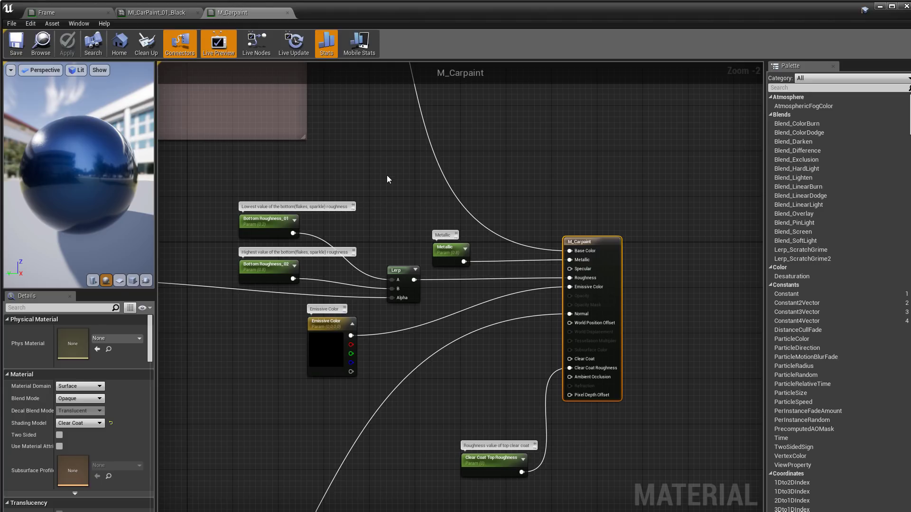
pyautogui.scroll(-3, 387, 178)
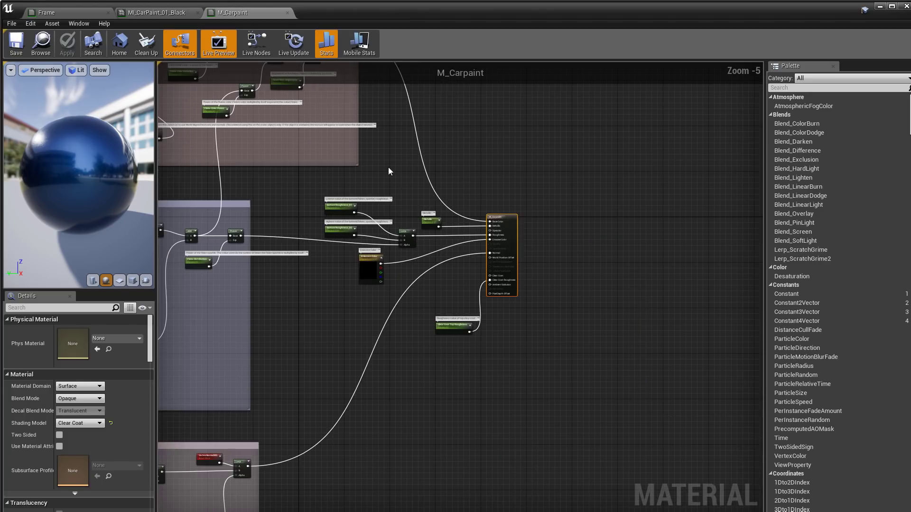
pyautogui.moveTo(389, 167); pyautogui.dragTo(495, 216, button='right')
pyautogui.scroll(-3, 494, 217)
pyautogui.moveTo(437, 227); pyautogui.dragTo(420, 272, button='right')
pyautogui.scroll(2, 505, 247)
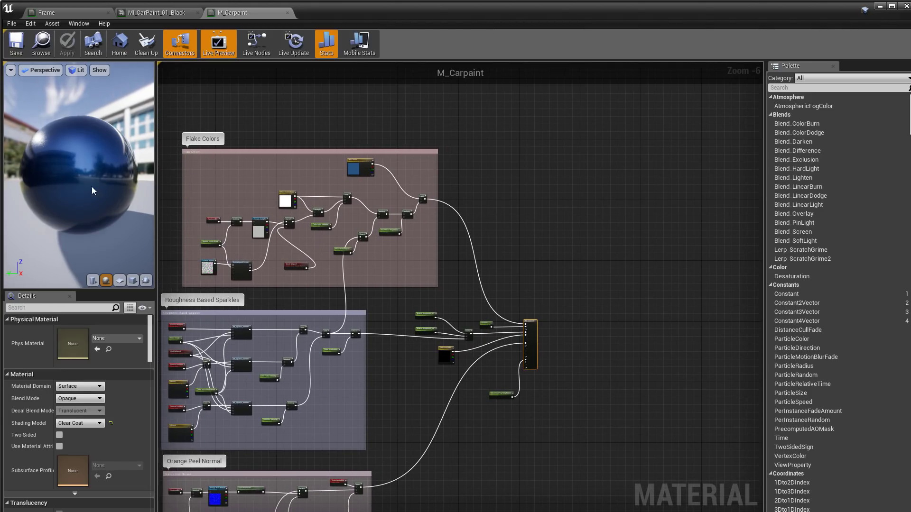
# - Widen the material preview, inspect the paint sphere and the M_Carpaint output node, and return to the level editor
pyautogui.moveTo(121, 180); pyautogui.dragTo(398, 187)
pyautogui.moveTo(174, 172); pyautogui.dragTo(174, 171)
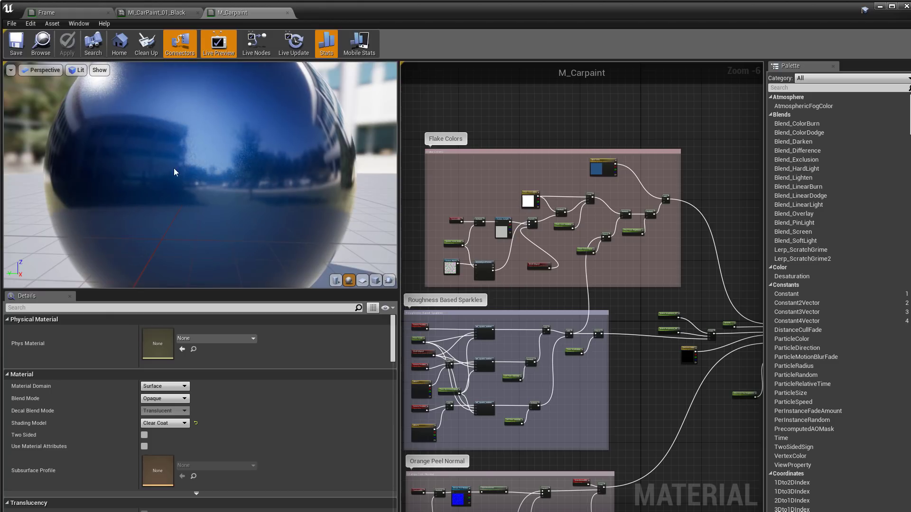
pyautogui.scroll(1, 528, 333)
pyautogui.scroll(2, 589, 360)
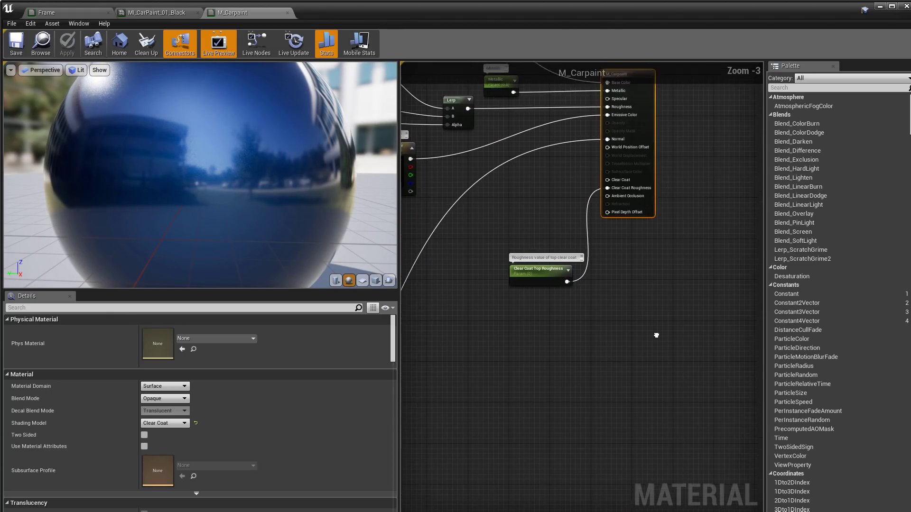
pyautogui.moveTo(658, 333); pyautogui.dragTo(627, 411, button='right')
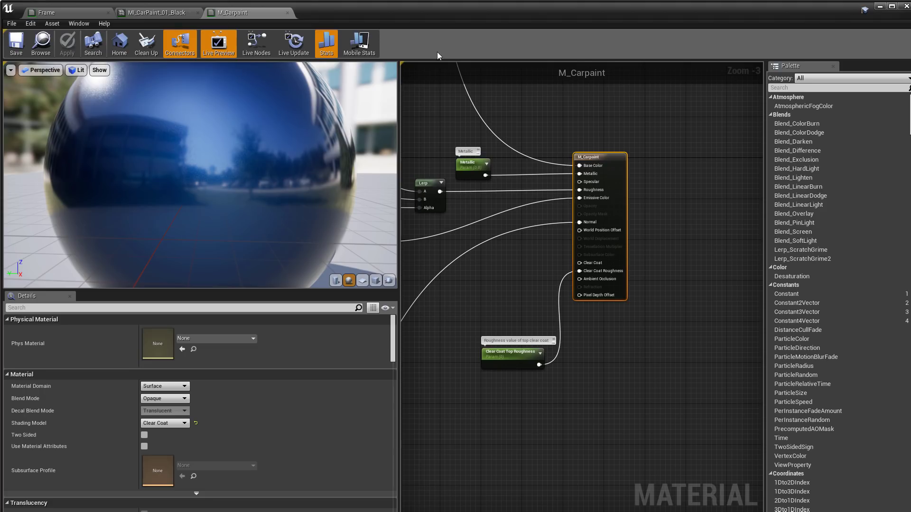
pyautogui.click(879, 6)
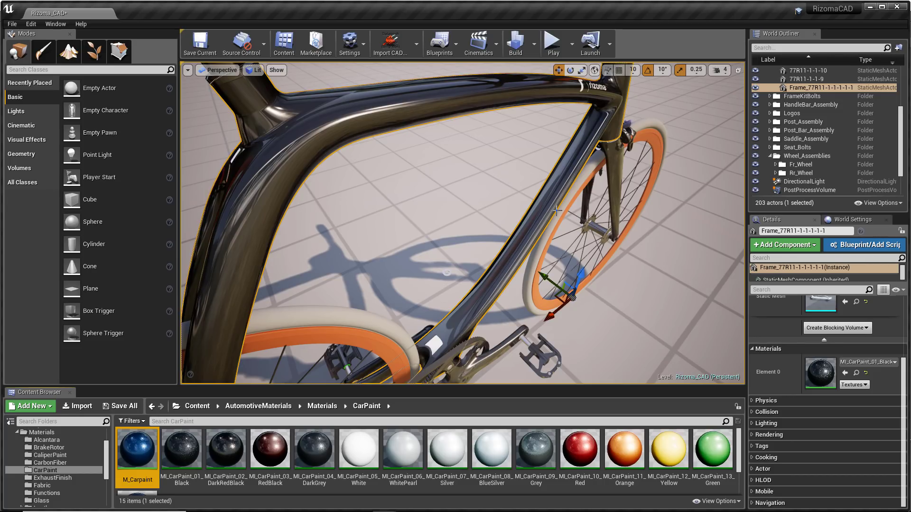
# - Open the Rubber folder inside AutomotiveMaterials/Materials
pyautogui.click(320, 407)
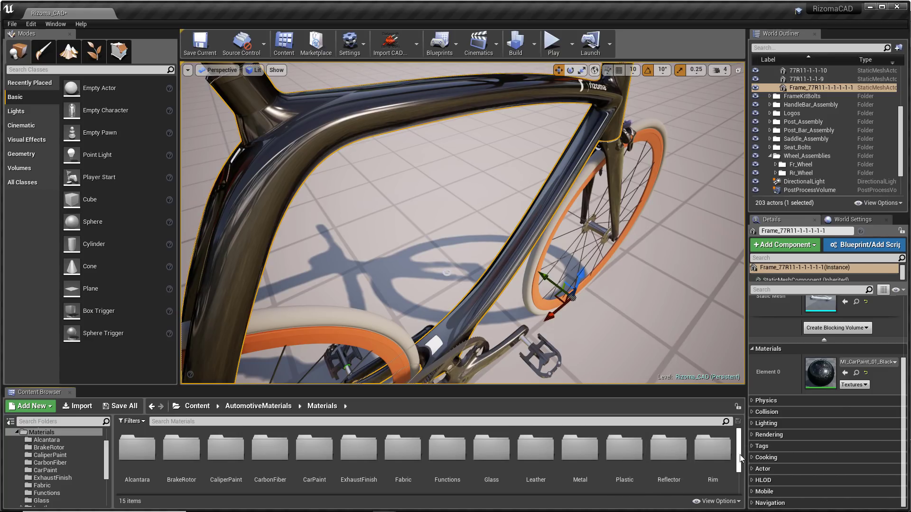
pyautogui.scroll(-2, 741, 455)
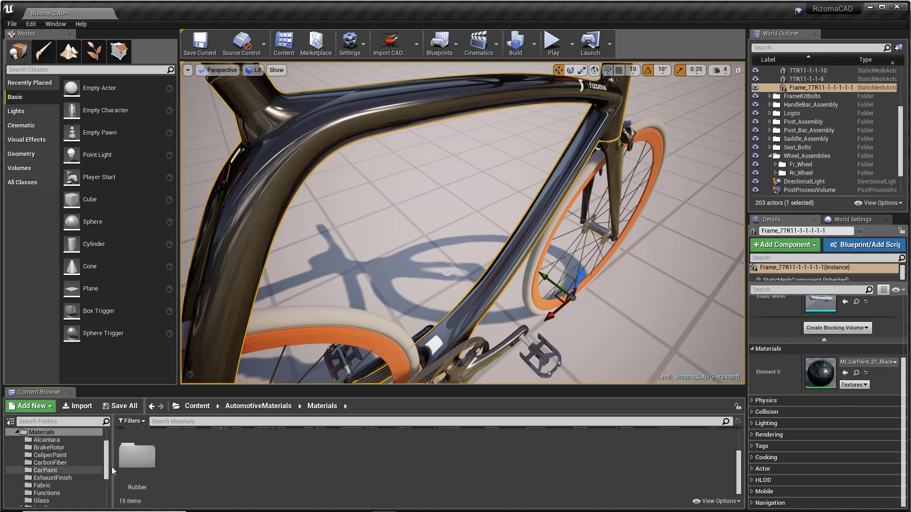
pyautogui.doubleClick(137, 455)
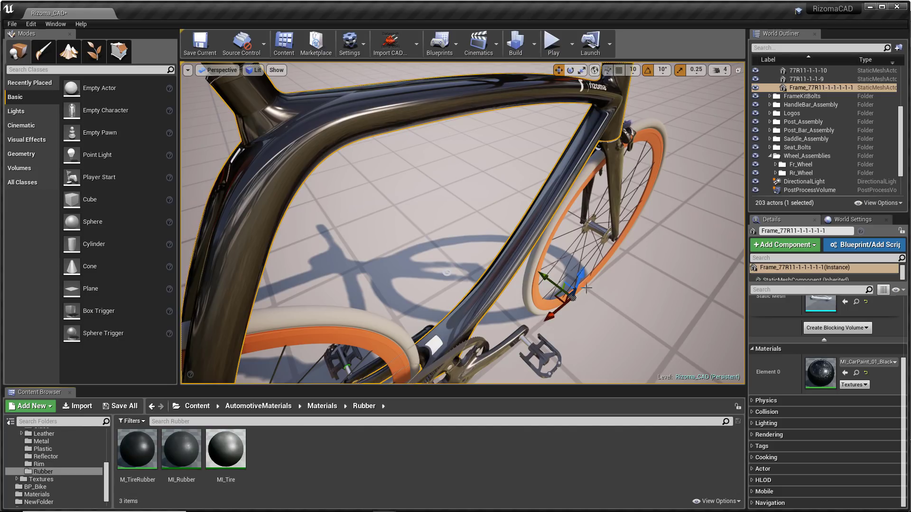
# - Clear the frame selection and apply the MI_Rubber material to the rear and front tires
pyautogui.press('Escape')
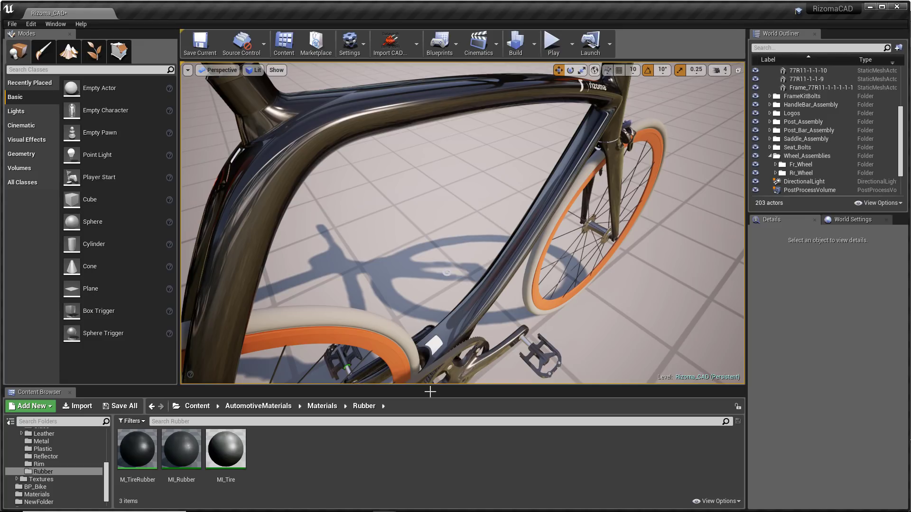
pyautogui.moveTo(182, 449); pyautogui.dragTo(390, 334)
pyautogui.click(187, 446)
pyautogui.moveTo(188, 447); pyautogui.dragTo(541, 244)
pyautogui.click(540, 244)
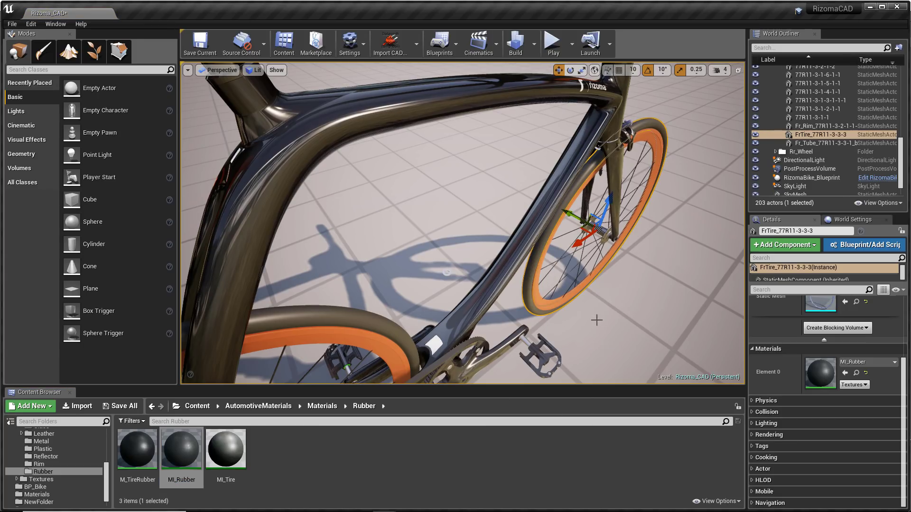
# - Examine the whole bike with its rubber tires from the side, with nothing selected
pyautogui.scroll(-8, 615, 321)
pyautogui.scroll(4, 616, 322)
pyautogui.keyDown('alt'); pyautogui.moveTo(616, 322); pyautogui.dragTo(479, 289); pyautogui.keyUp('alt')
pyautogui.scroll(3, 600, 295)
pyautogui.scroll(-2, 556, 241)
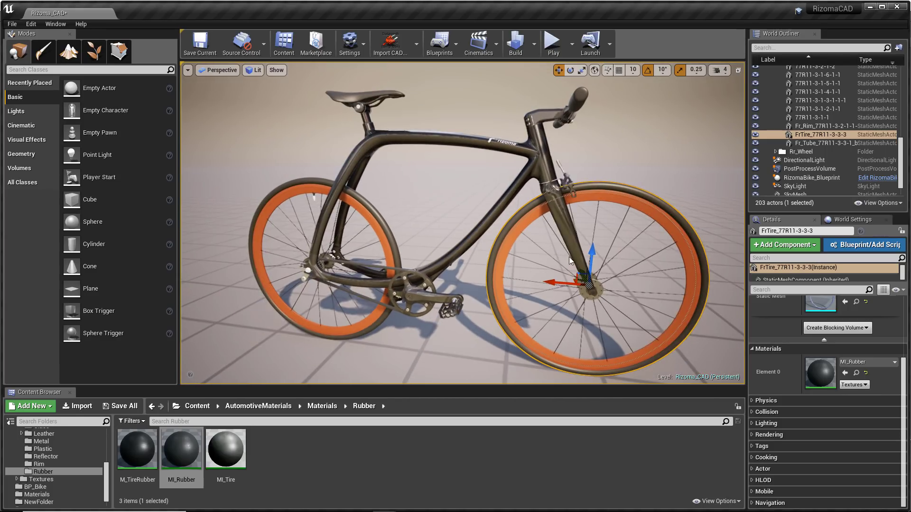
pyautogui.click(477, 205)
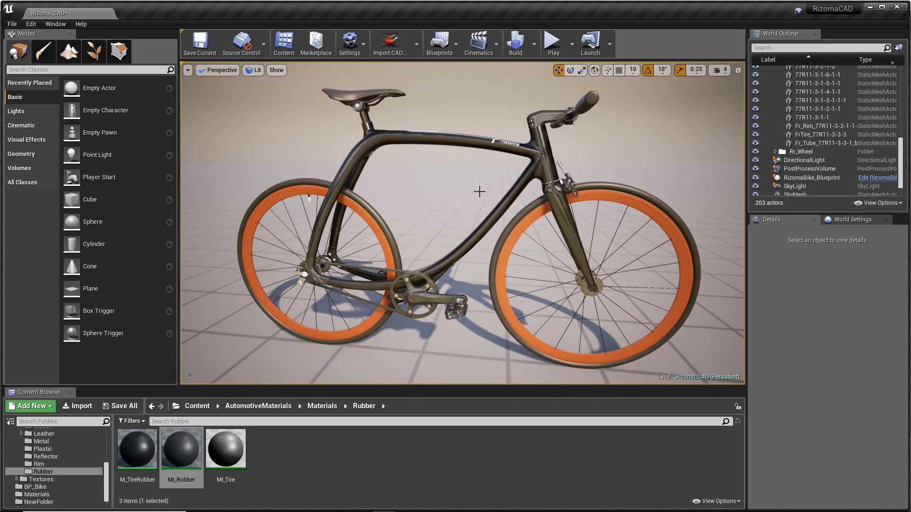
pyautogui.keyDown('alt'); pyautogui.moveTo(480, 214); pyautogui.dragTo(553, 216); pyautogui.keyUp('alt')
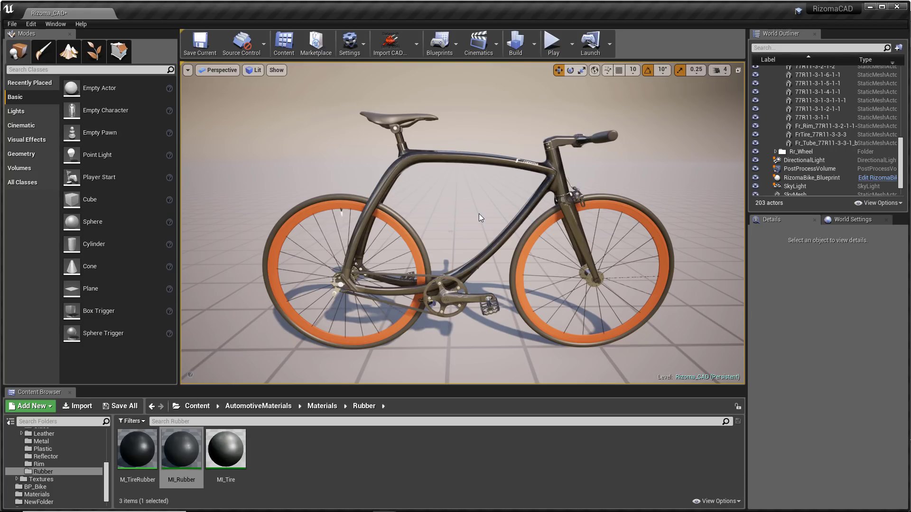
pyautogui.keyDown('alt'); pyautogui.moveTo(479, 217); pyautogui.dragTo(440, 215); pyautogui.keyUp('alt')
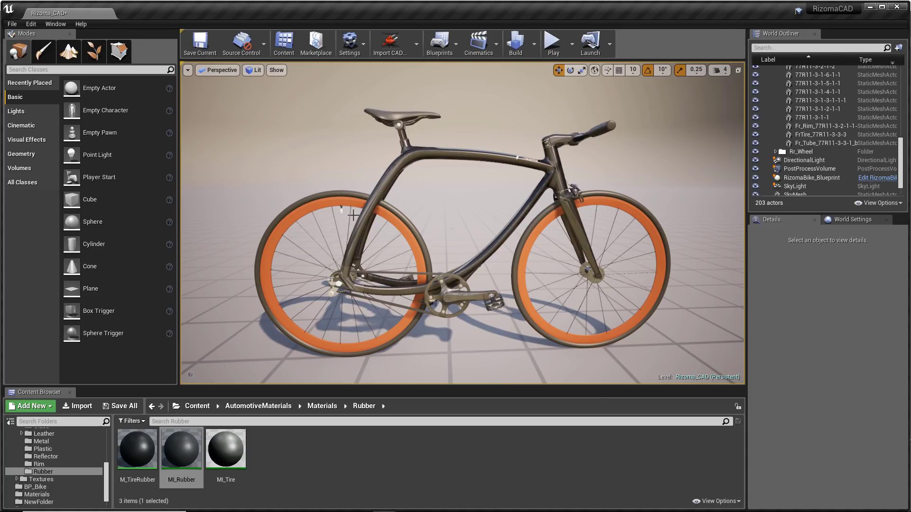
# - Assign MI_Plastic_Coated_Black from the Plastic folder to the white valve cap on the rear wheel
pyautogui.click(362, 234)
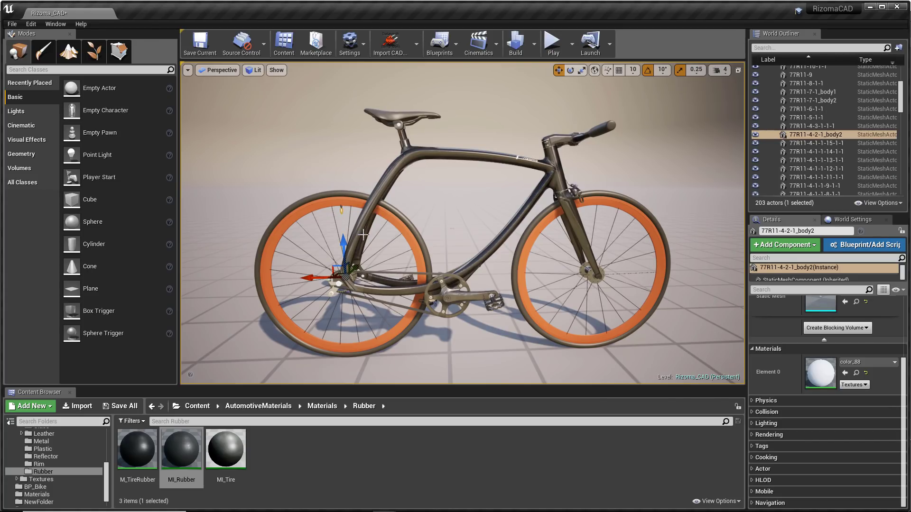
pyautogui.press('f')
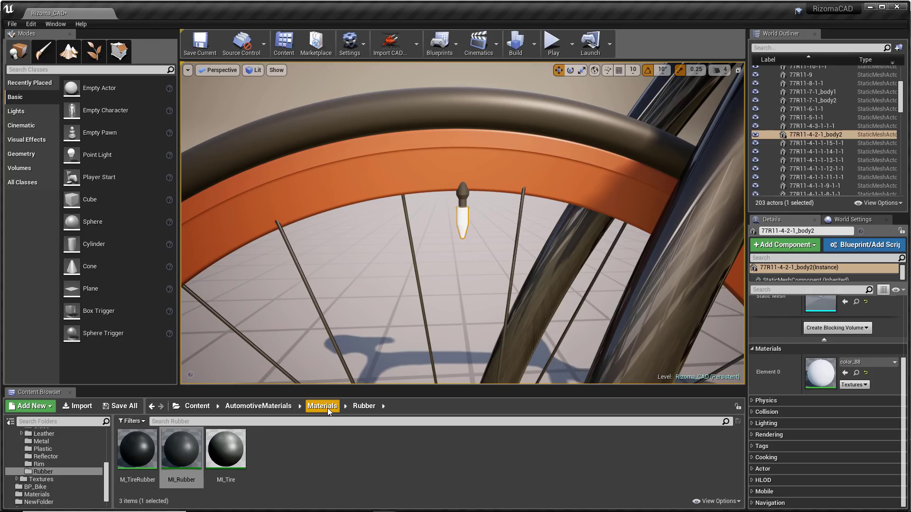
pyautogui.click(322, 407)
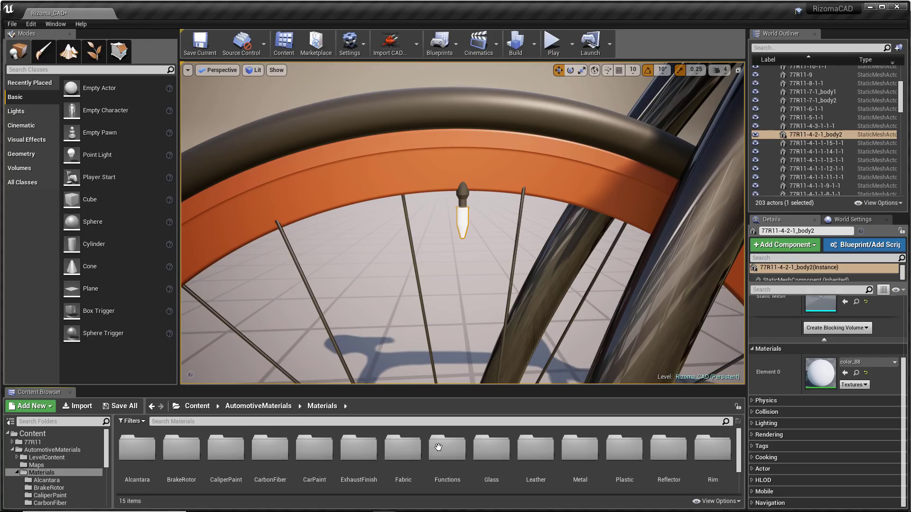
pyautogui.doubleClick(636, 456)
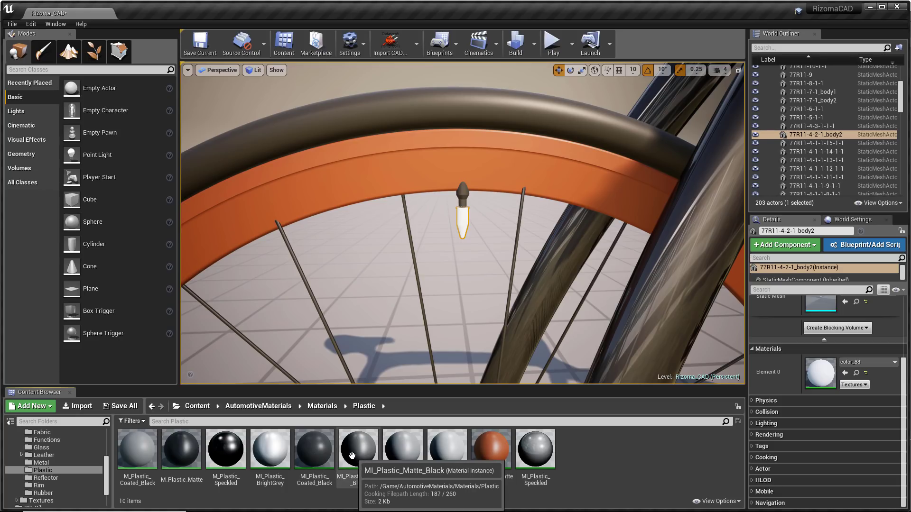
pyautogui.click(314, 450)
pyautogui.click(845, 372)
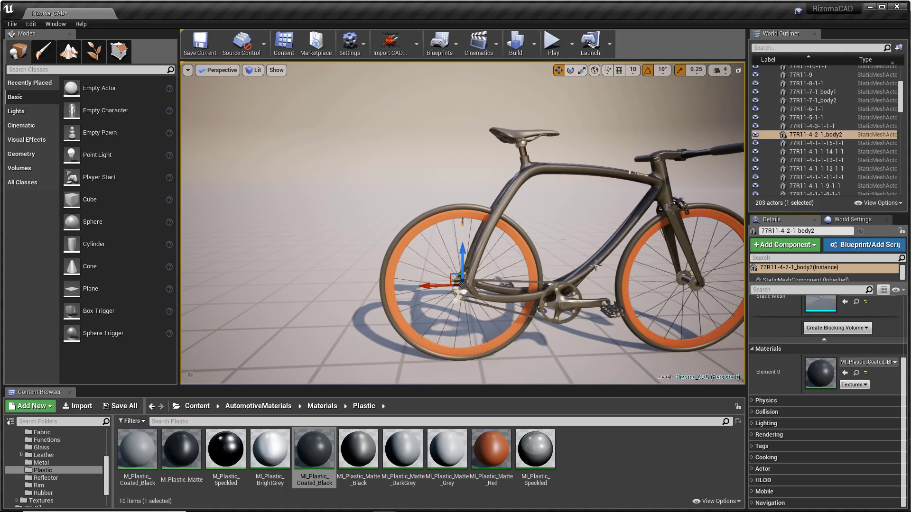
# - Focus the view on the bike's main frame, inspect the bike from the side, and clear the selection
pyautogui.click(596, 265)
pyautogui.press('f')
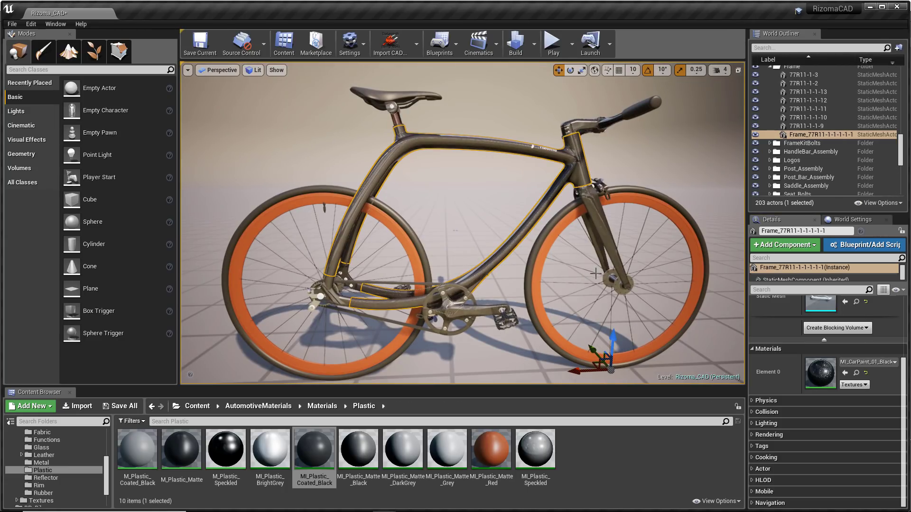
pyautogui.moveTo(606, 275); pyautogui.dragTo(606, 275, button='right')
pyautogui.rightClick(606, 275)
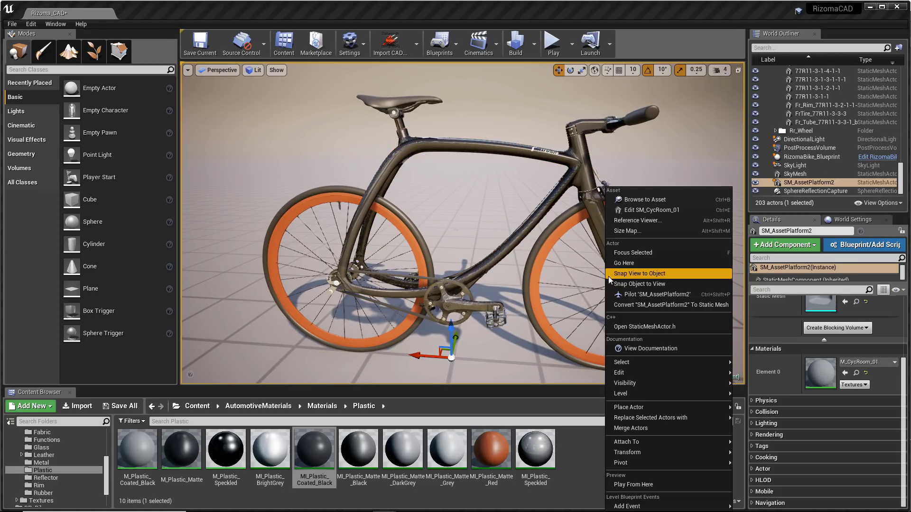
pyautogui.moveTo(504, 204); pyautogui.dragTo(504, 204, button='right')
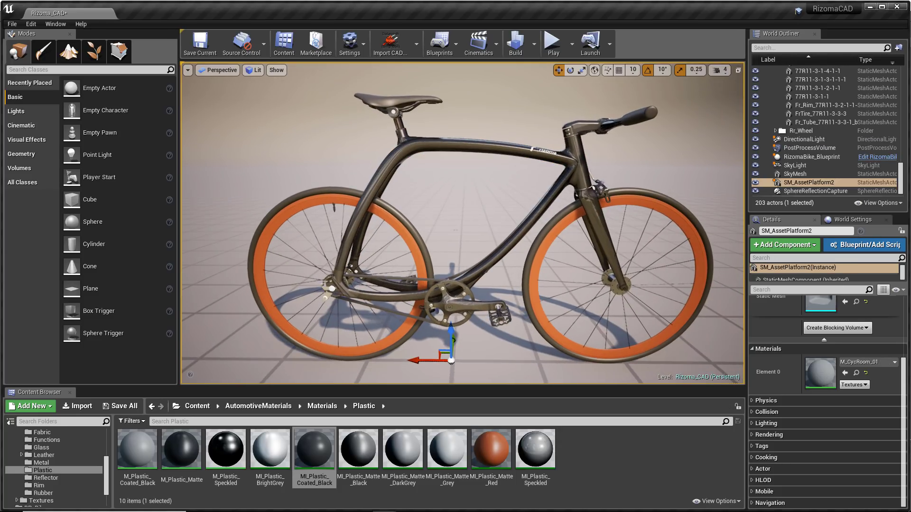
pyautogui.press('Escape')
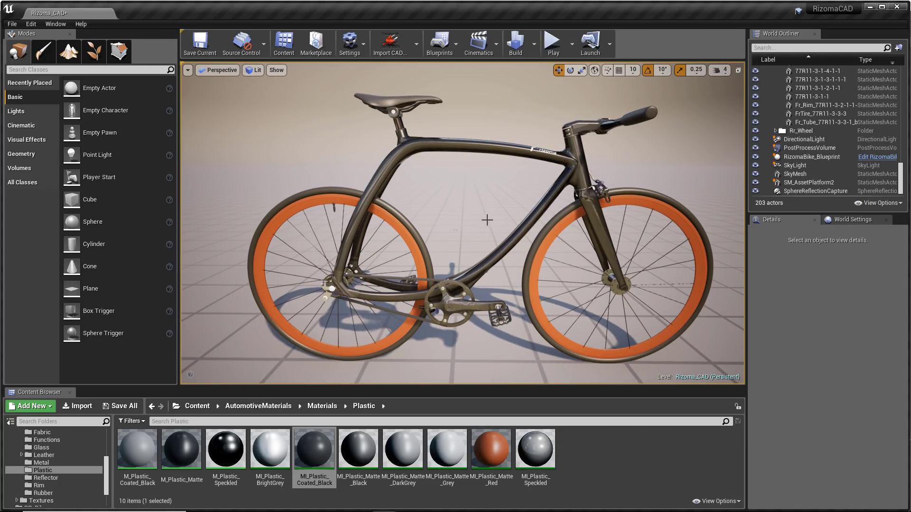
pyautogui.moveTo(490, 218); pyautogui.dragTo(475, 219, button='right')
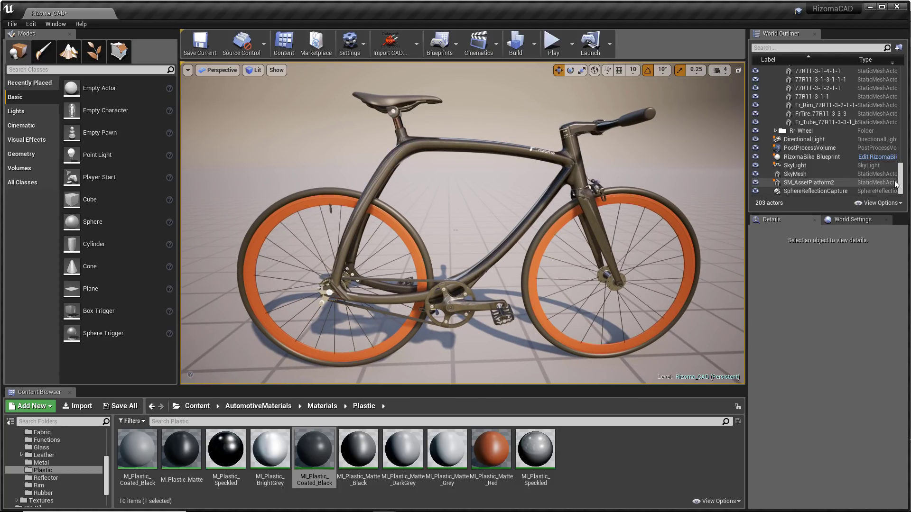
# - Toggle the DirectionalLight's visibility to compare the lighting, leave it hidden, and inspect the bike from the front quarter
pyautogui.click(804, 141)
pyautogui.click(758, 140)
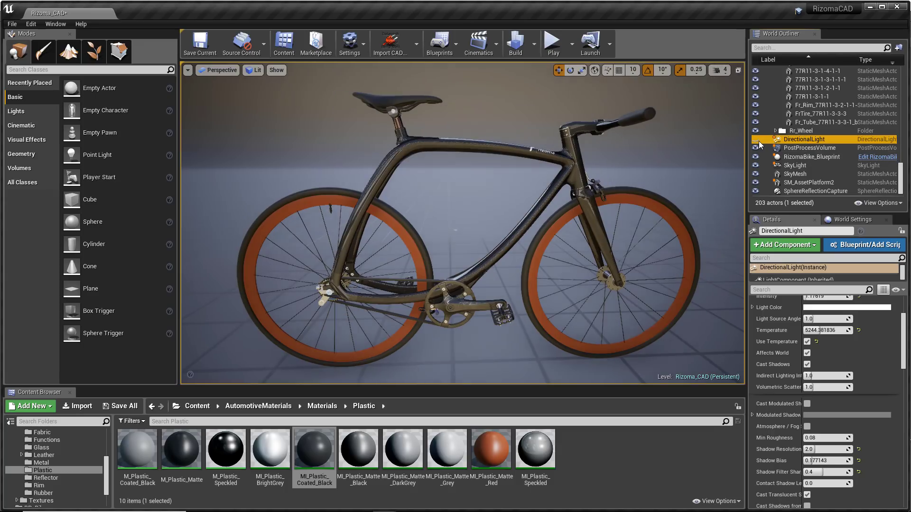
pyautogui.click(755, 139)
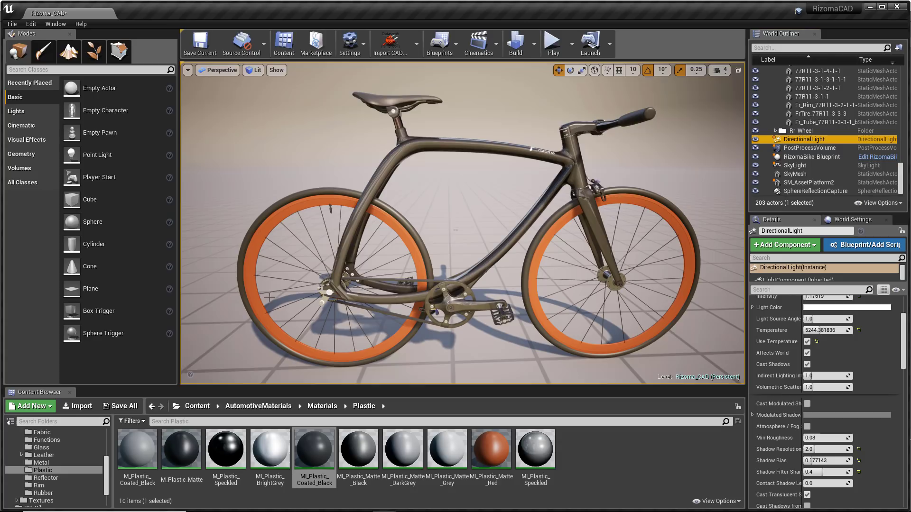
pyautogui.click(755, 140)
pyautogui.moveTo(689, 161); pyautogui.dragTo(640, 107)
pyautogui.keyDown('alt'); pyautogui.moveTo(456, 230); pyautogui.dragTo(540, 259); pyautogui.keyUp('alt')
pyautogui.keyDown('alt'); pyautogui.moveTo(691, 155); pyautogui.dragTo(661, 140); pyautogui.keyUp('alt')
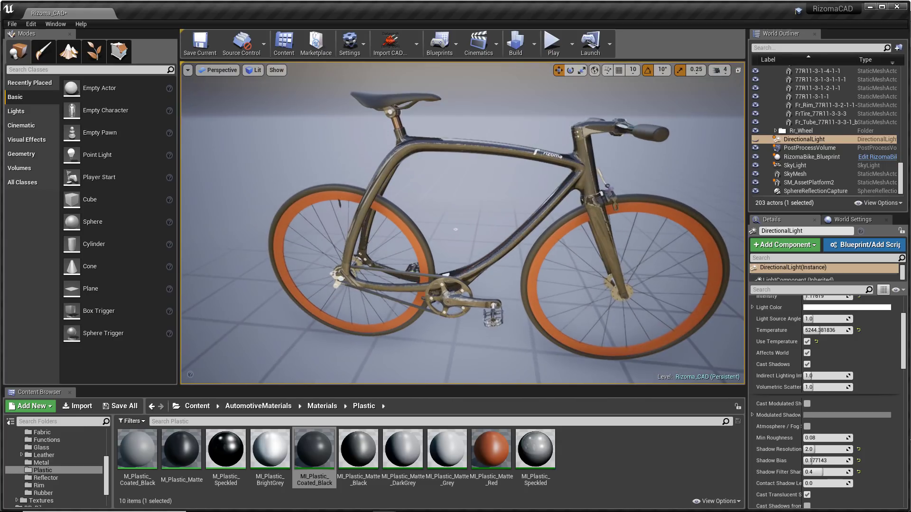
pyautogui.scroll(2, 691, 155)
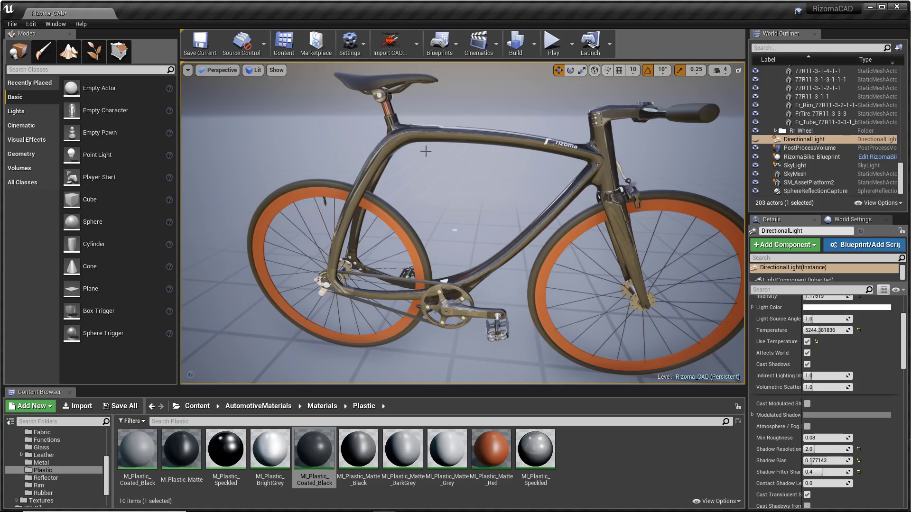
# - Check the SkyLight and the hidden DirectionalLight, and place a new Directional Light in the level at the bike
pyautogui.click(753, 166)
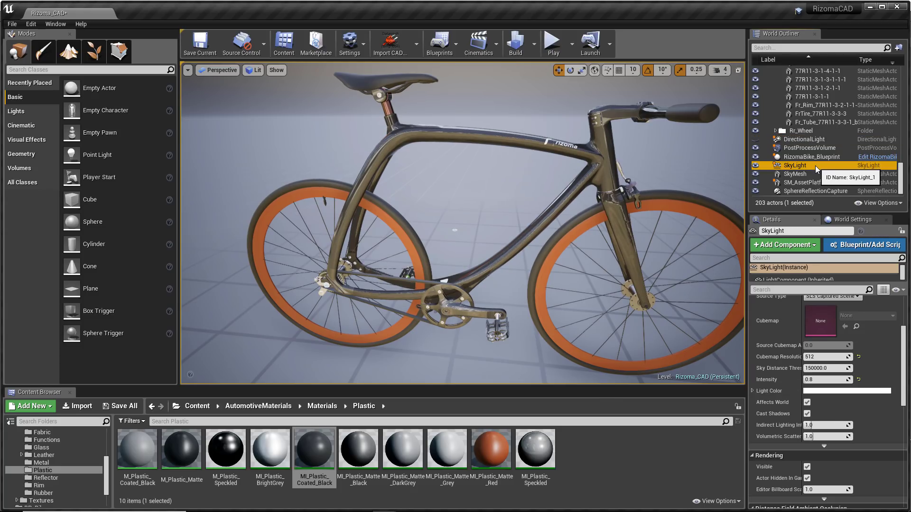
pyautogui.click(810, 141)
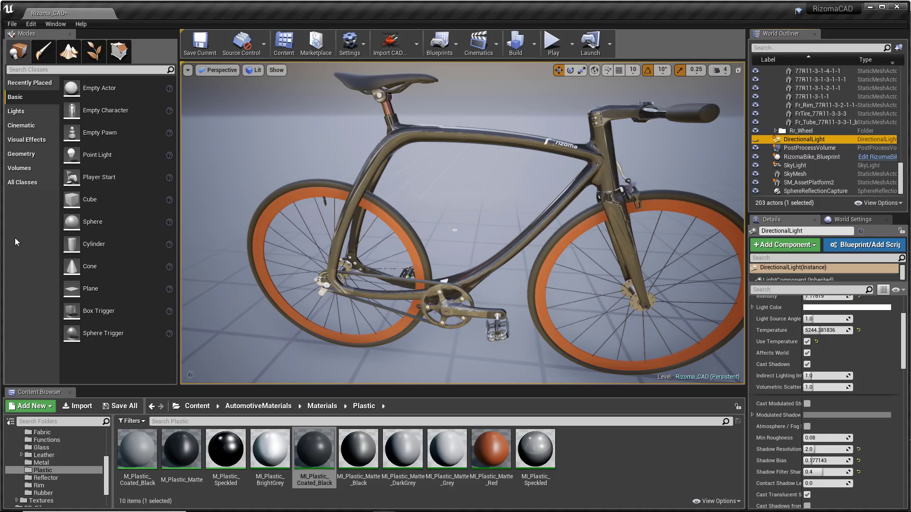
pyautogui.click(22, 113)
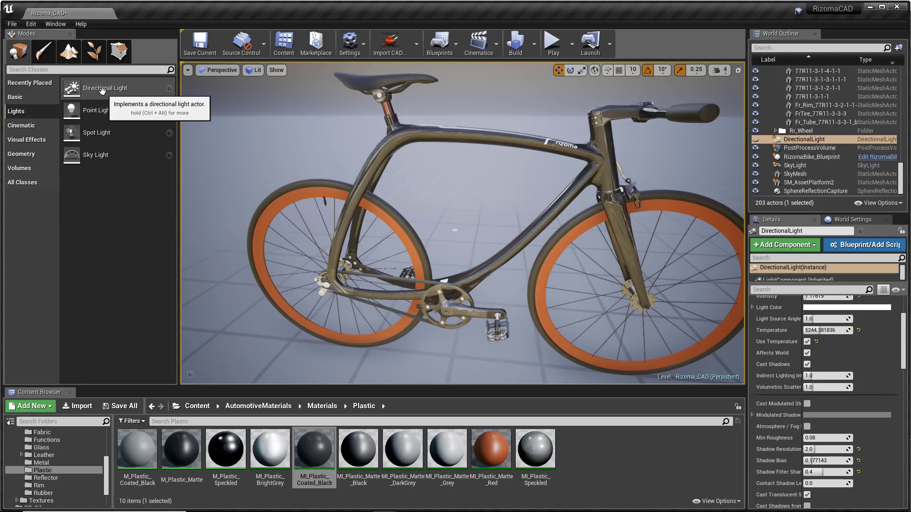
pyautogui.moveTo(102, 90); pyautogui.dragTo(485, 234)
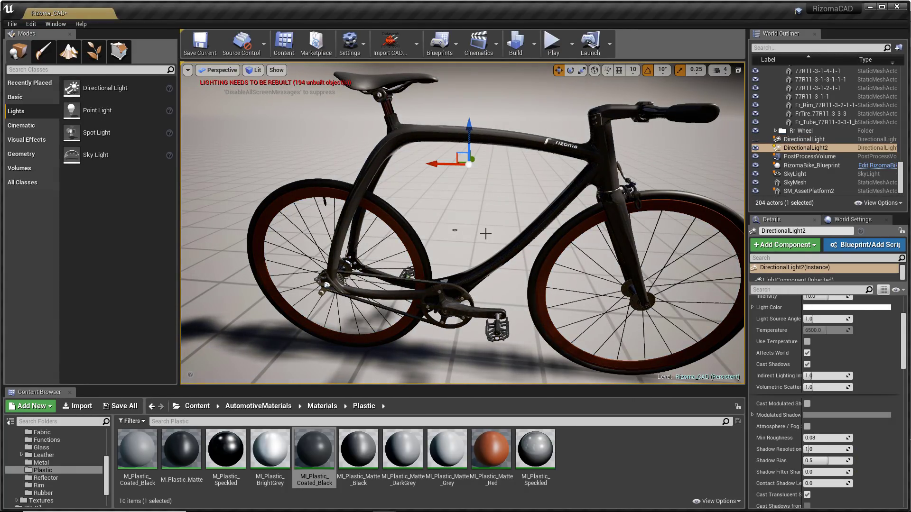
# - Show the editor helpers and rotate the new directional light so it lights the bike from the front side
pyautogui.press('g')
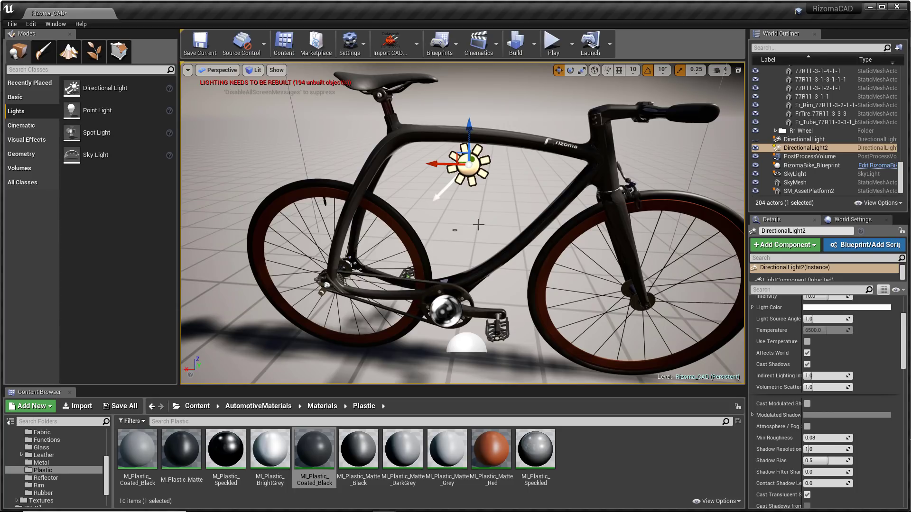
pyautogui.scroll(-5, 479, 226)
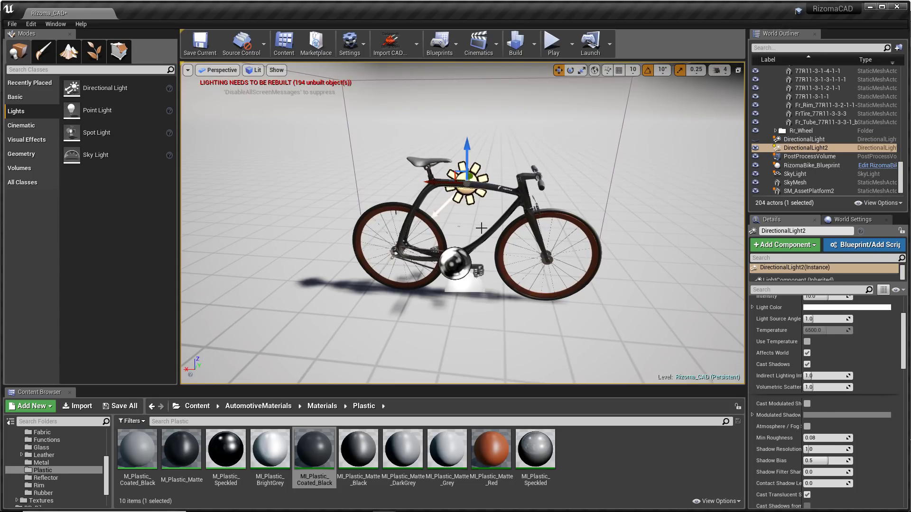
pyautogui.press('e')
pyautogui.keyDown('alt'); pyautogui.moveTo(478, 225); pyautogui.dragTo(447, 225); pyautogui.keyUp('alt')
pyautogui.moveTo(487, 156)
pyautogui.mouseDown()
pyautogui.moveTo(487, 184)
pyautogui.moveTo(565, 183)
pyautogui.moveTo(435, 161)
pyautogui.moveTo(458, 164)
pyautogui.moveTo(477, 152)
pyautogui.moveTo(477, 161)
pyautogui.mouseUp()
pyautogui.press('w')
pyautogui.press('e')
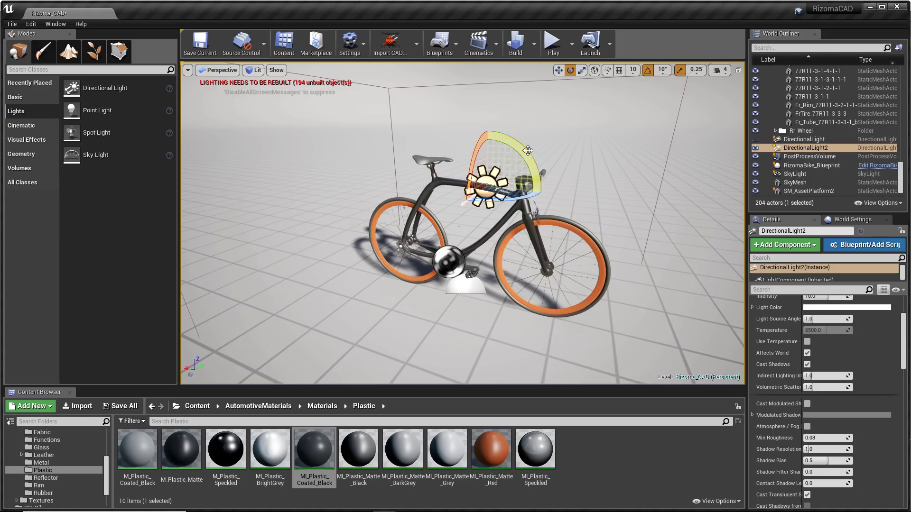
pyautogui.moveTo(527, 151); pyautogui.dragTo(482, 157)
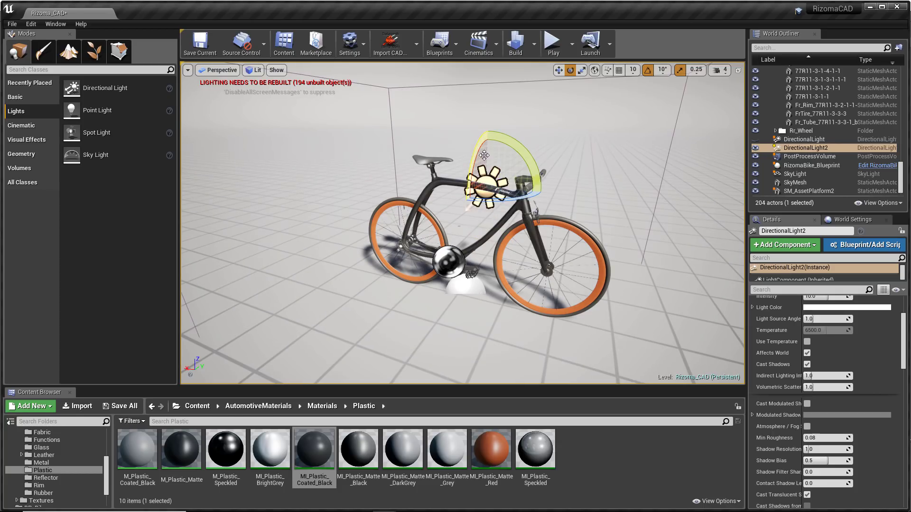
# - Try a pale pink light color on DirectionalLight2, discard it, and set the light's intensity to about 9.81
pyautogui.moveTo(804, 212); pyautogui.dragTo(804, 114)
pyautogui.scroll(3, 894, 256)
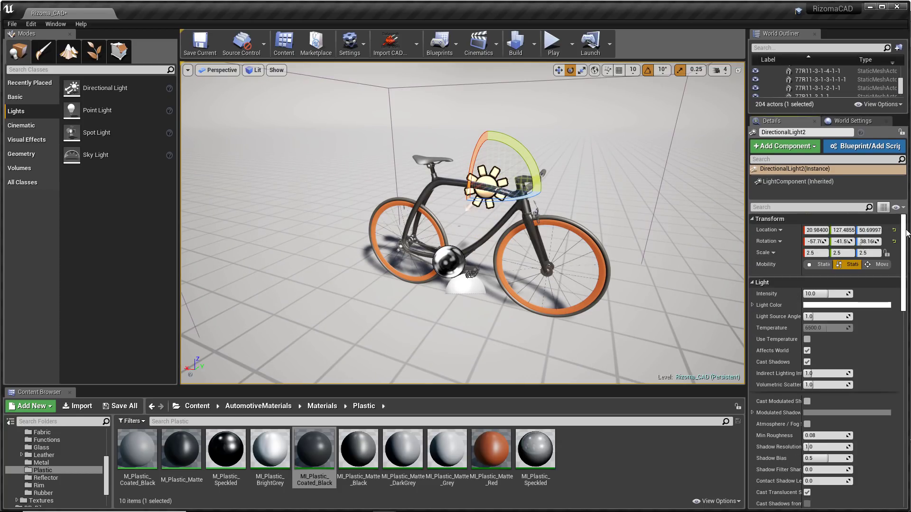
pyautogui.click(854, 306)
pyautogui.moveTo(736, 337)
pyautogui.mouseDown()
pyautogui.moveTo(750, 317)
pyautogui.moveTo(705, 306)
pyautogui.moveTo(733, 331)
pyautogui.moveTo(726, 358)
pyautogui.moveTo(685, 354)
pyautogui.moveTo(707, 335)
pyautogui.mouseUp()
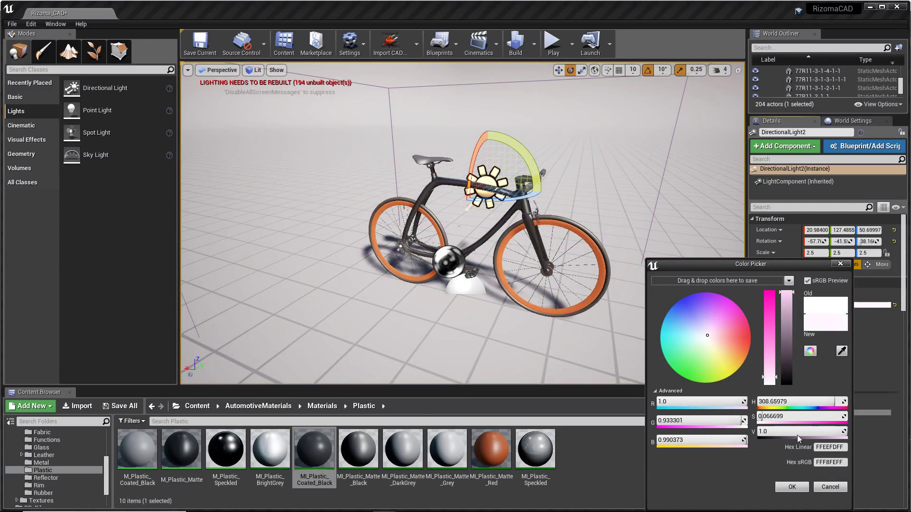
pyautogui.click(826, 485)
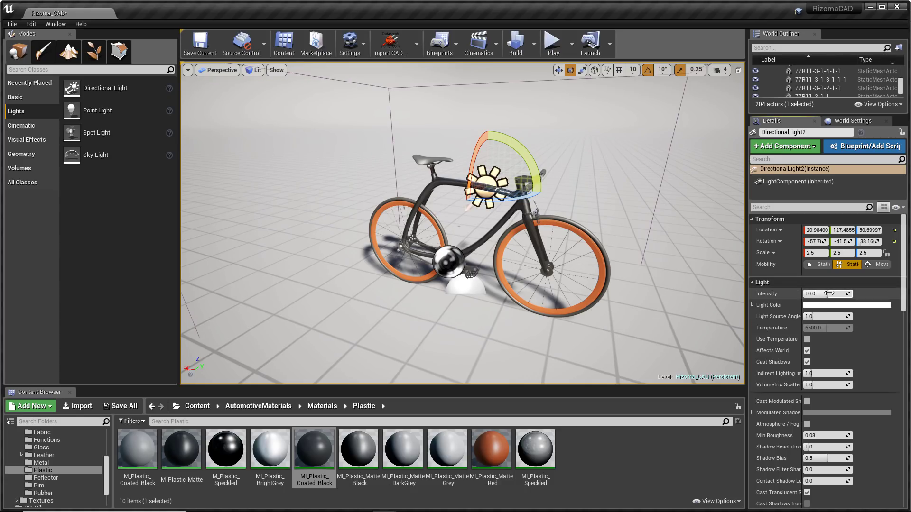
pyautogui.moveTo(828, 293)
pyautogui.mouseDown()
pyautogui.moveTo(808, 294)
pyautogui.moveTo(827, 294)
pyautogui.mouseUp()
pyautogui.scroll(-2, 904, 290)
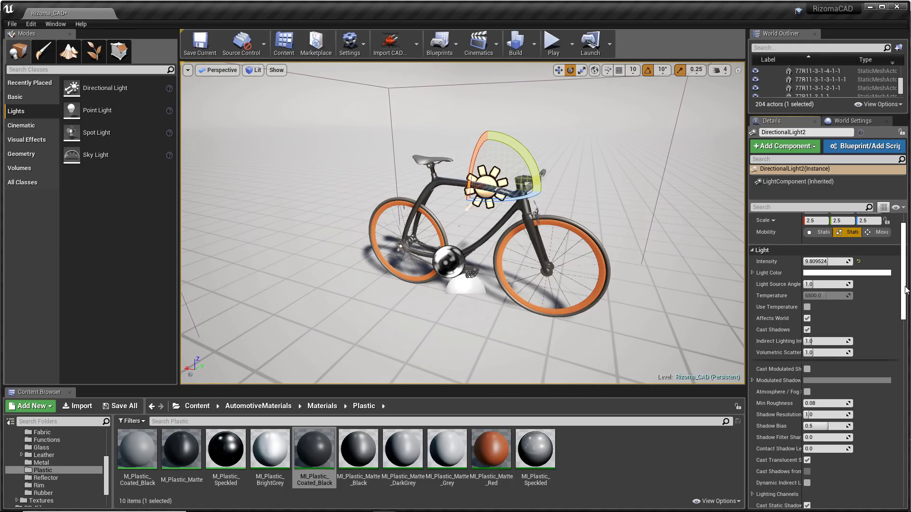
pyautogui.moveTo(905, 292)
pyautogui.mouseDown()
pyautogui.moveTo(897, 408)
pyautogui.moveTo(903, 289)
pyautogui.mouseUp()
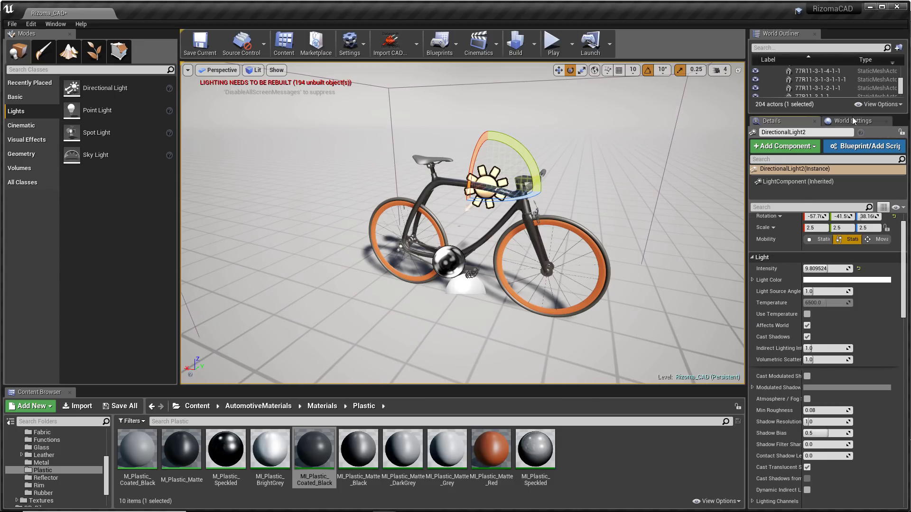
# - Delete DirectionalLight2 from the level and make the original DirectionalLight visible again
pyautogui.moveTo(854, 116); pyautogui.dragTo(856, 266)
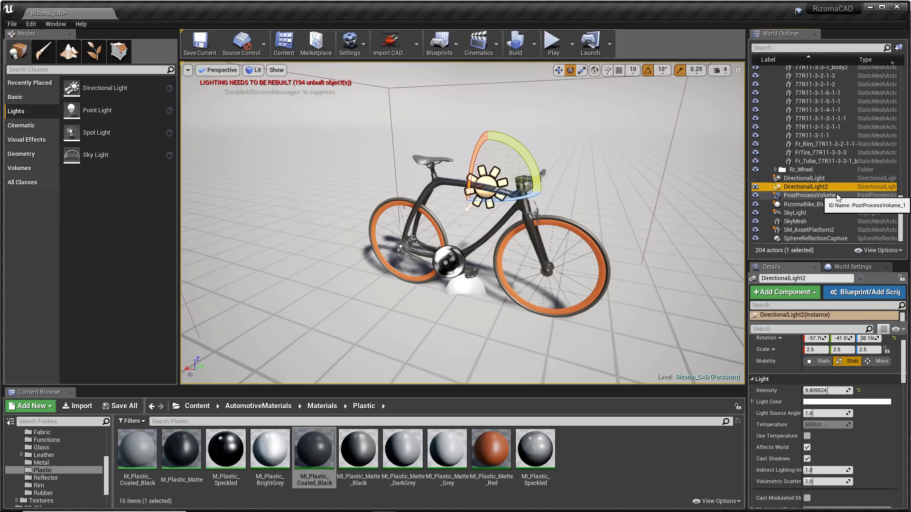
pyautogui.press('Delete')
pyautogui.click(755, 187)
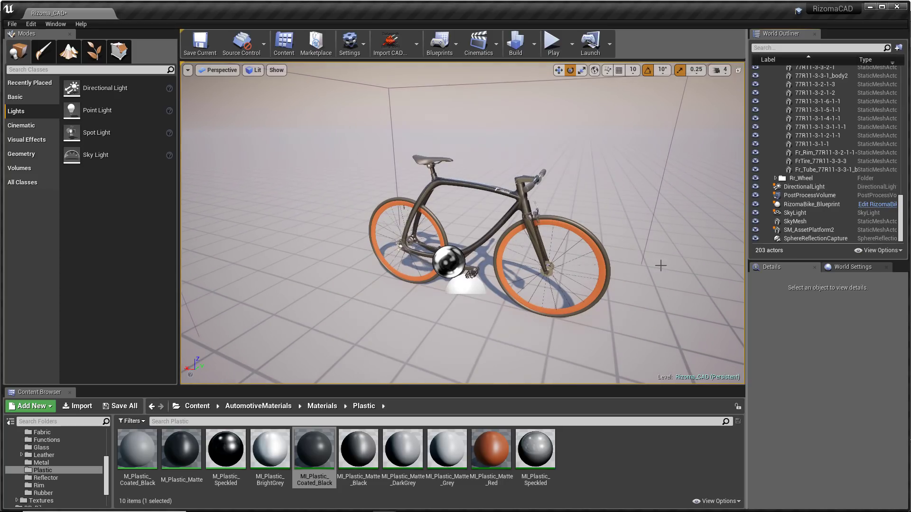
# - Hide the editor helpers with Game View and inspect the relit bike from the front quarter
pyautogui.keyDown('alt'); pyautogui.moveTo(672, 276); pyautogui.dragTo(652, 276); pyautogui.keyUp('alt')
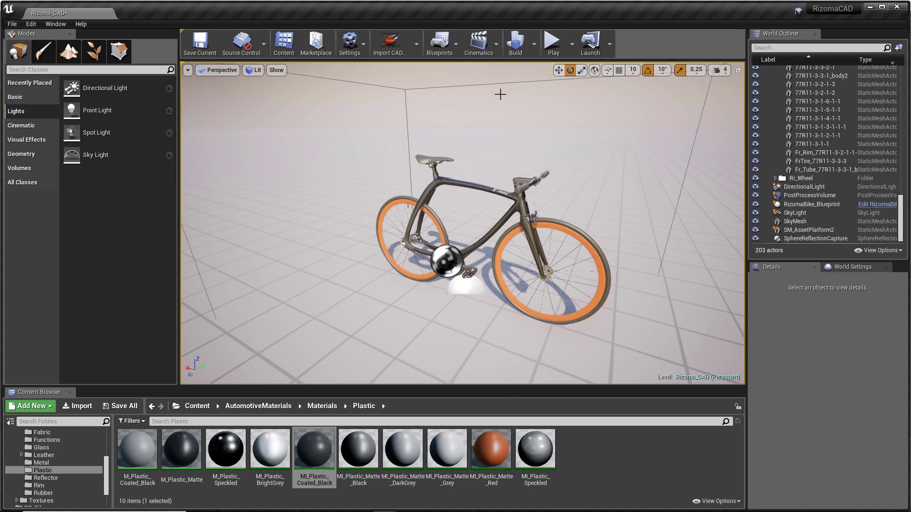
pyautogui.press('g')
pyautogui.moveTo(362, 248); pyautogui.dragTo(362, 199)
pyautogui.moveTo(665, 183)
pyautogui.mouseDown()
pyautogui.moveTo(655, 183)
pyautogui.moveTo(666, 184)
pyautogui.mouseUp()
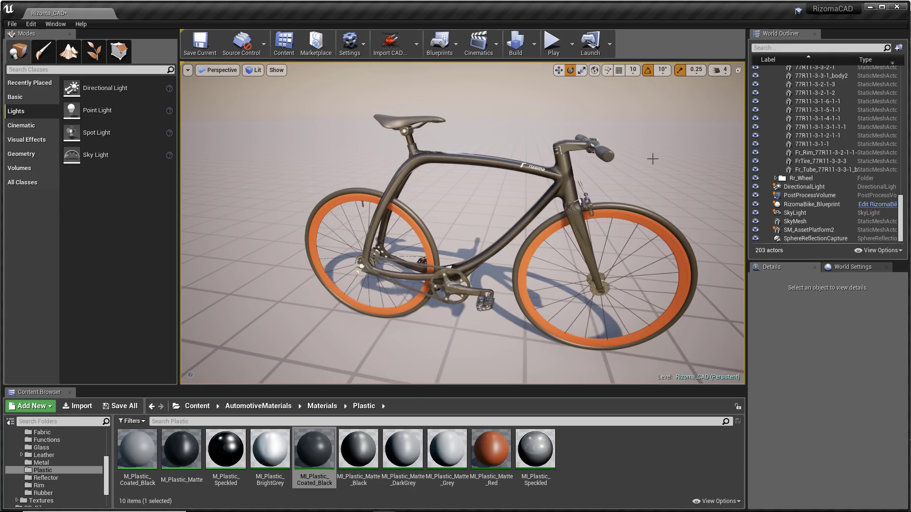
pyautogui.moveTo(655, 158)
pyautogui.mouseDown(button='right')
pyautogui.moveTo(678, 166)
pyautogui.moveTo(662, 167)
pyautogui.mouseUp(button='right')
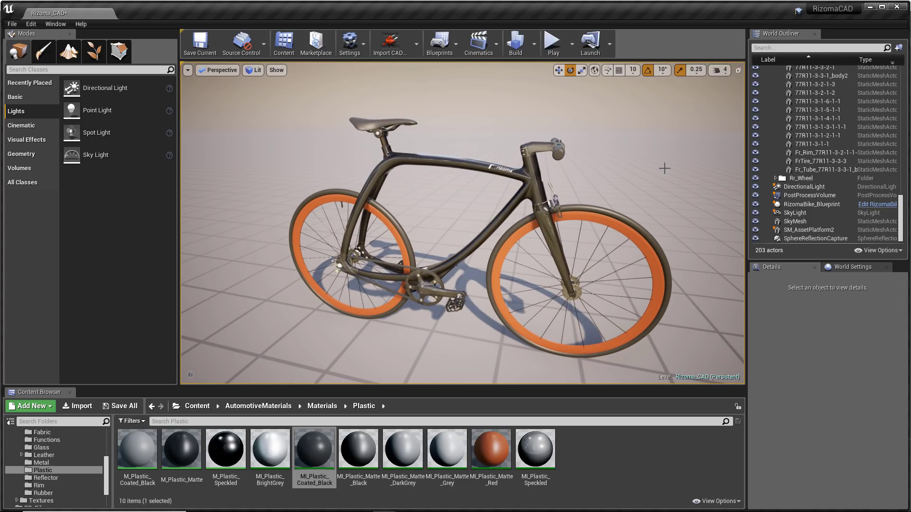
pyautogui.moveTo(673, 167); pyautogui.dragTo(668, 168, button='right')
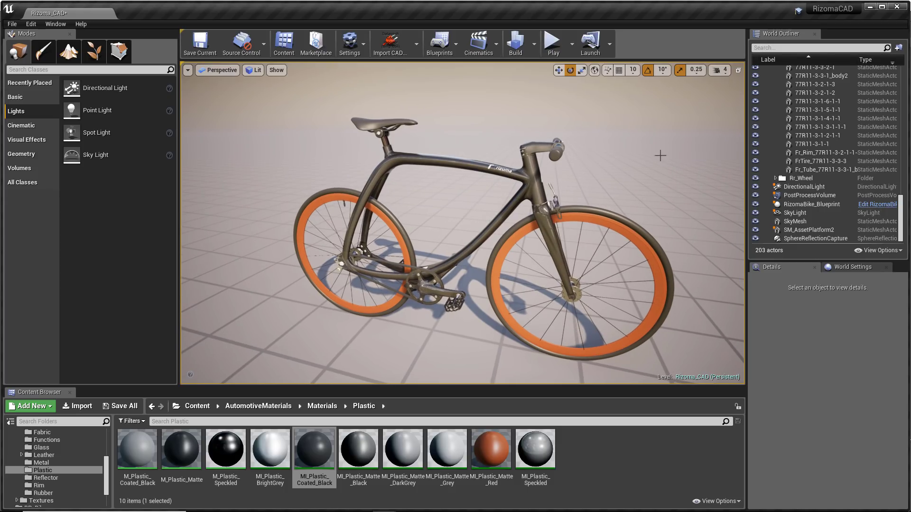
pyautogui.moveTo(656, 158)
pyautogui.mouseDown(button='right')
pyautogui.moveTo(648, 159)
pyautogui.moveTo(656, 151)
pyautogui.mouseUp(button='right')
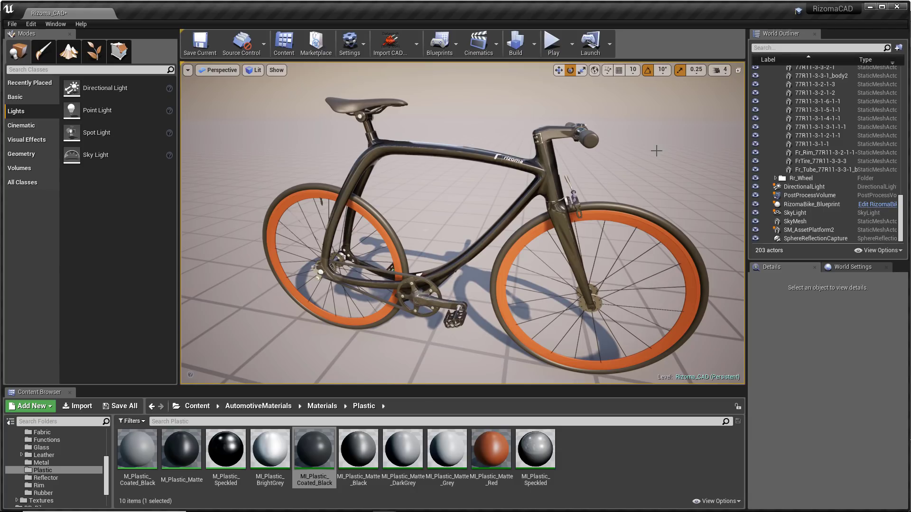
# - Switch the viewport to Immersive Mode, focus on the chainring, and inspect the crank up close with nothing selected
pyautogui.press('F11')
pyautogui.moveTo(725, 151); pyautogui.dragTo(722, 151, button='right')
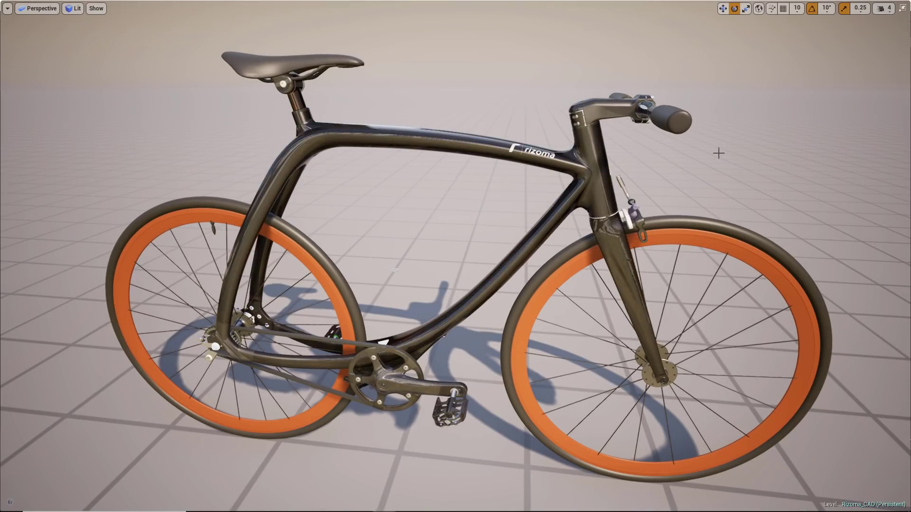
pyautogui.scroll(5, 718, 153)
pyautogui.scroll(-5, 718, 153)
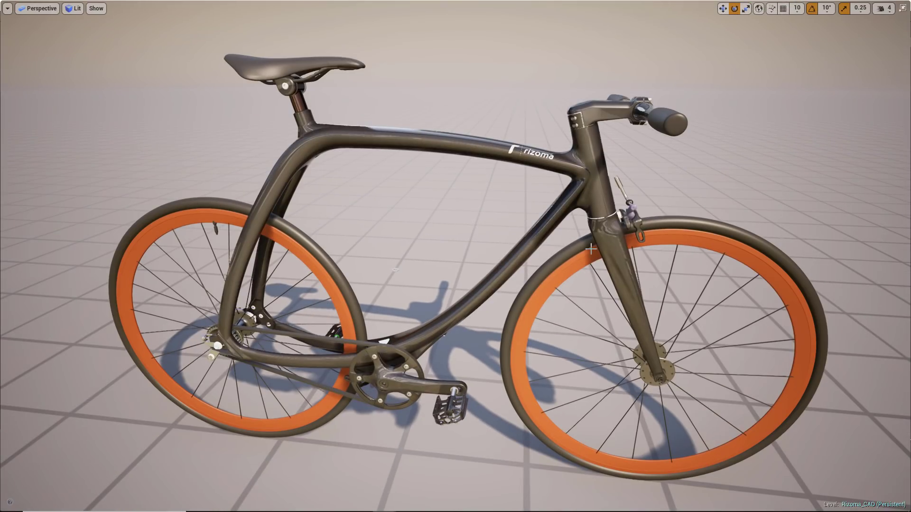
pyautogui.click(385, 375)
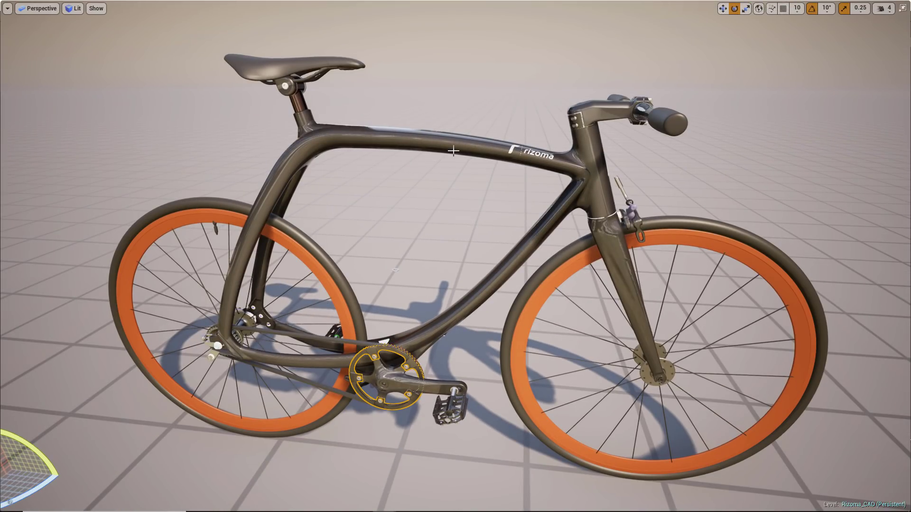
pyautogui.press('f')
pyautogui.keyDown('alt'); pyautogui.moveTo(554, 328); pyautogui.dragTo(515, 325); pyautogui.keyUp('alt')
pyautogui.press('Escape')
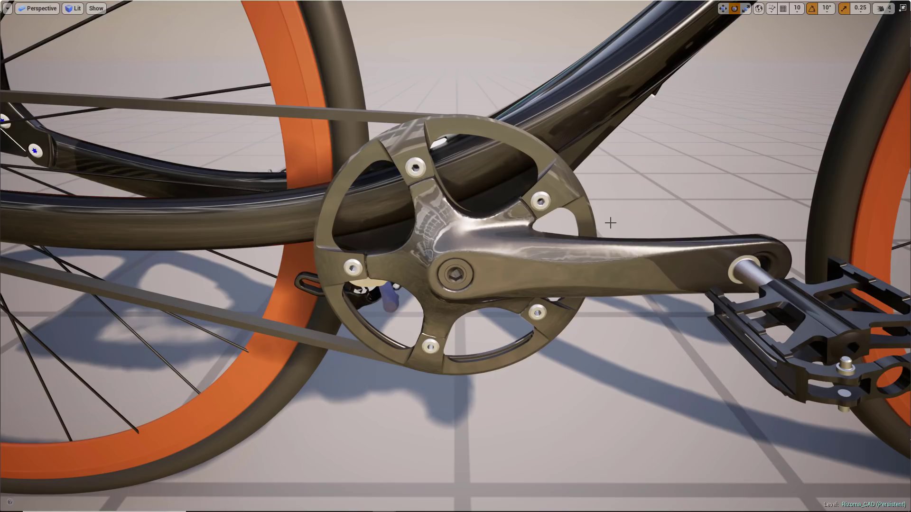
# - Open the High Resolution Screenshot dialog, review its options, and close it without capturing
pyautogui.click(8, 9)
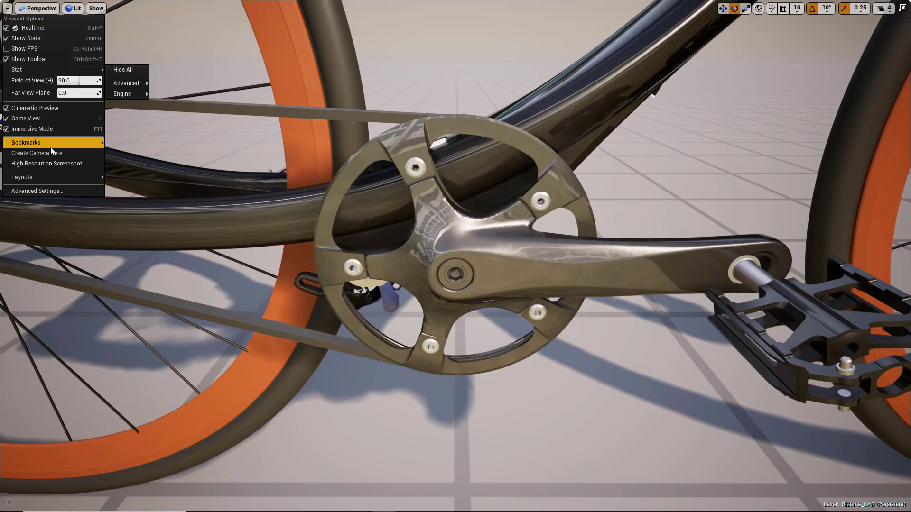
pyautogui.click(48, 163)
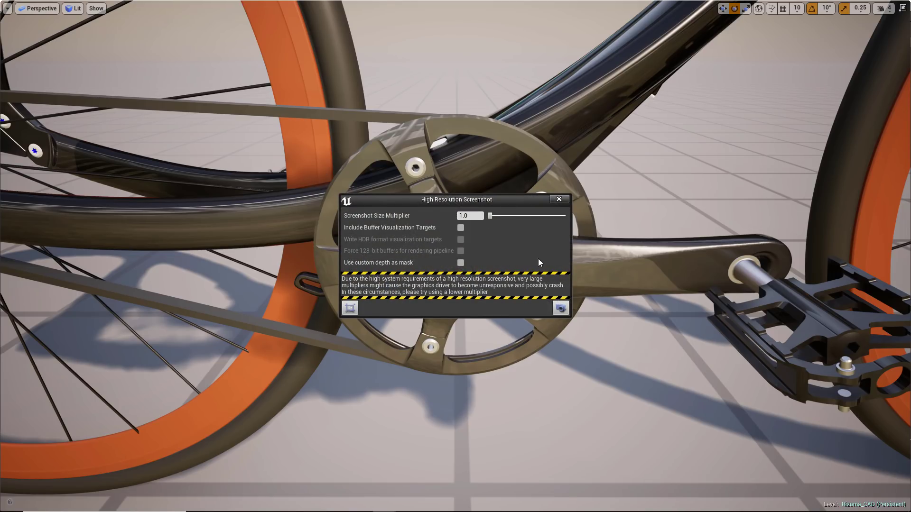
pyautogui.click(559, 199)
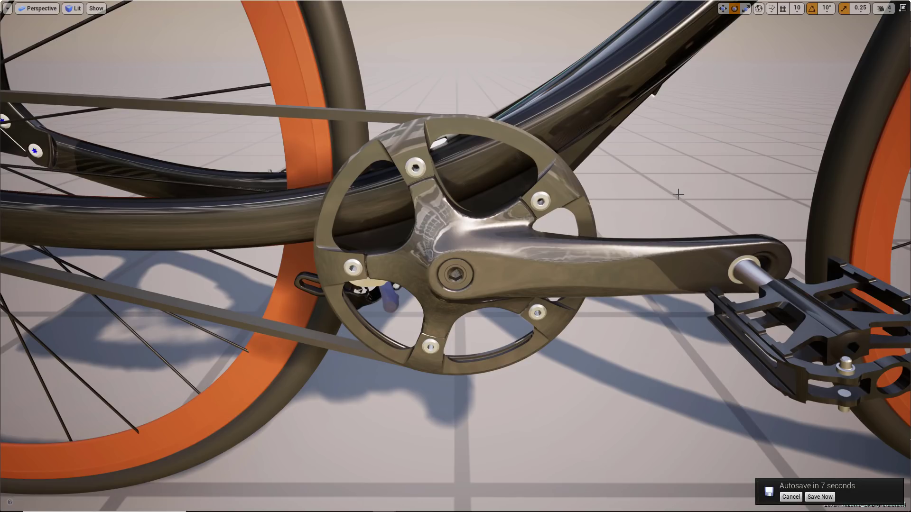
# - Postpone the autosave, leave Immersive Mode, and bring the whole bike back into view from the side
pyautogui.click(790, 497)
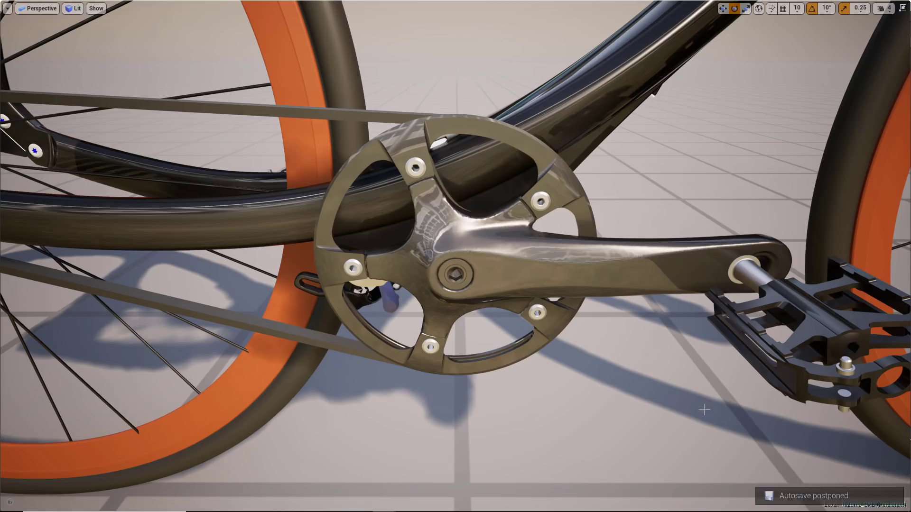
pyautogui.press('F11')
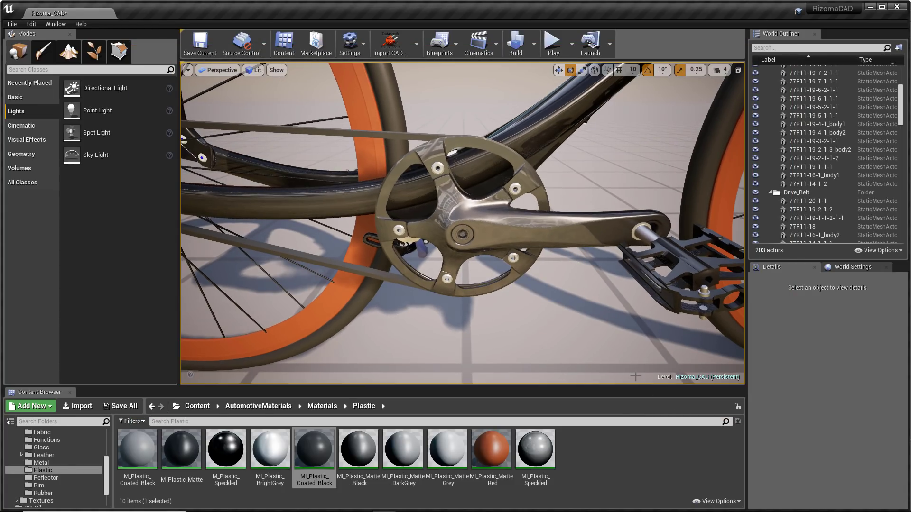
pyautogui.keyDown('alt'); pyautogui.moveTo(609, 334); pyautogui.dragTo(557, 334, button='right'); pyautogui.keyUp('alt')
pyautogui.keyDown('alt'); pyautogui.moveTo(612, 334); pyautogui.dragTo(548, 361); pyautogui.keyUp('alt')
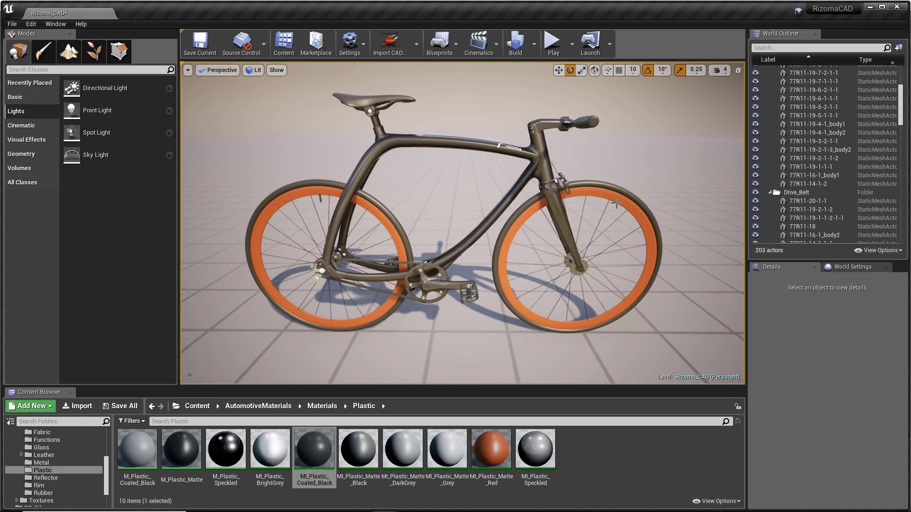
# - Check the viewport's saved camera bookmarks and jump through bookmarks 2, 3 and 4 to view the bike
pyautogui.click(188, 69)
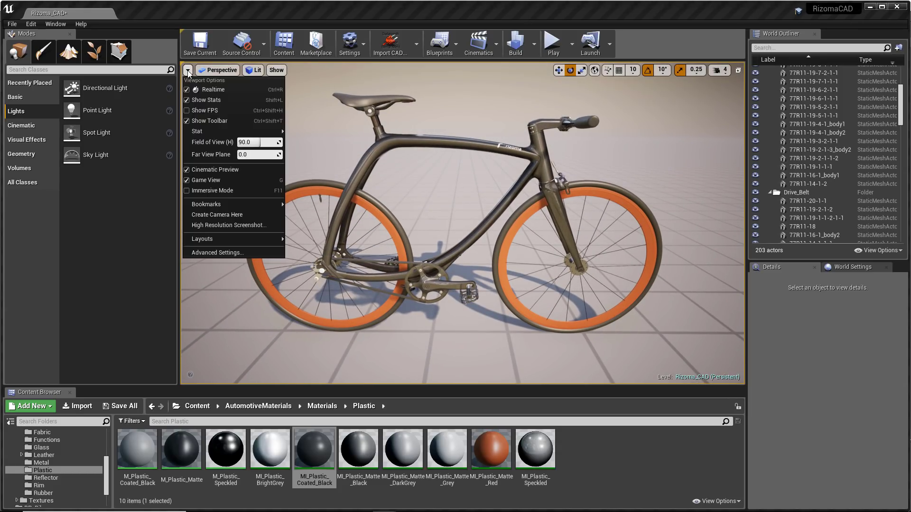
pyautogui.moveTo(239, 204)
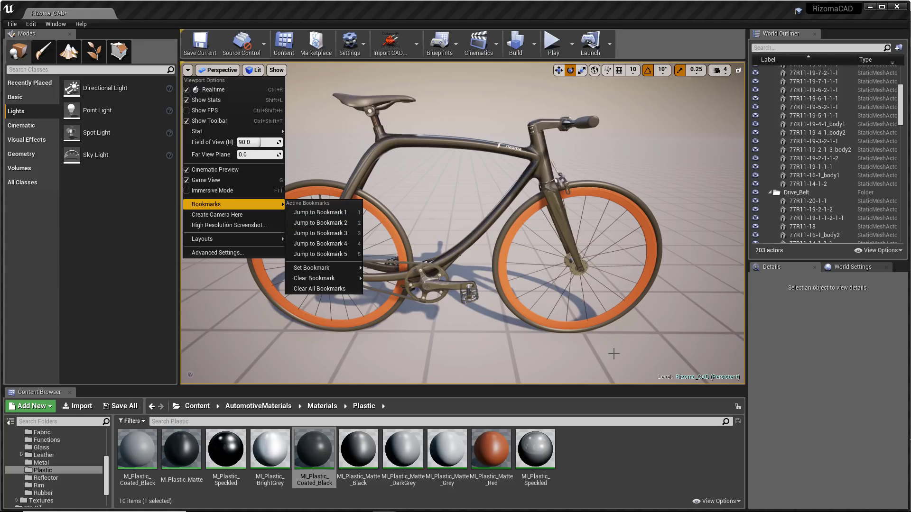
pyautogui.click(628, 440)
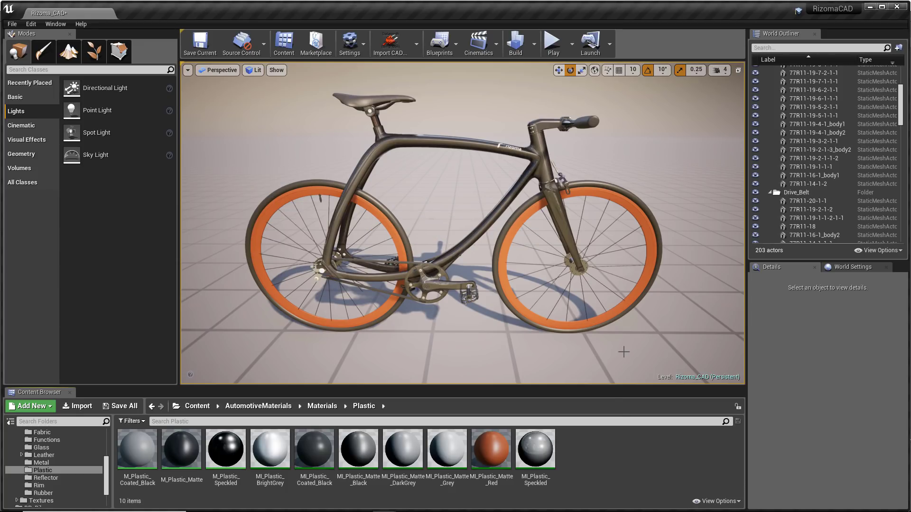
pyautogui.press('2')
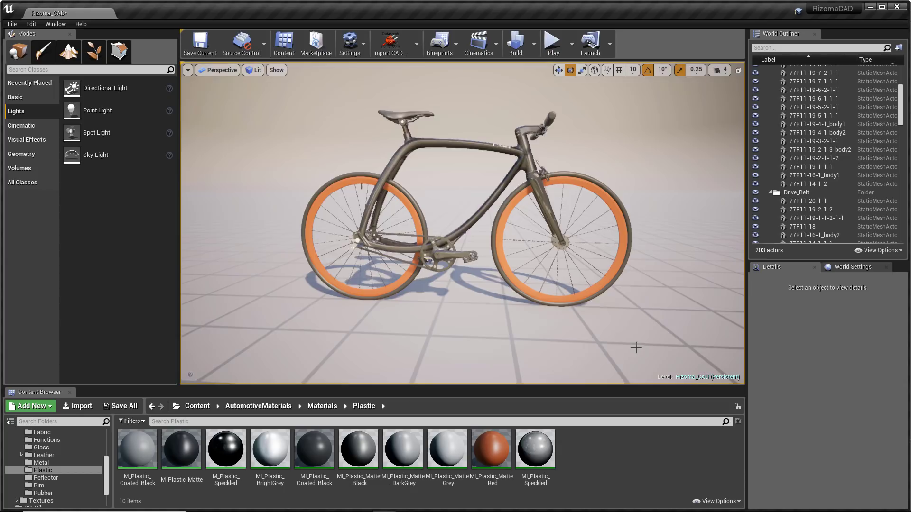
pyautogui.press('3')
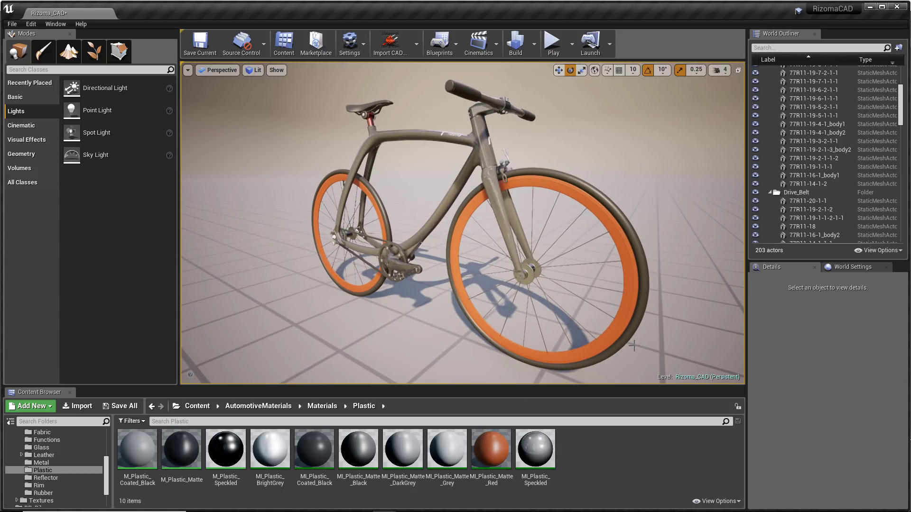
pyautogui.press('4')
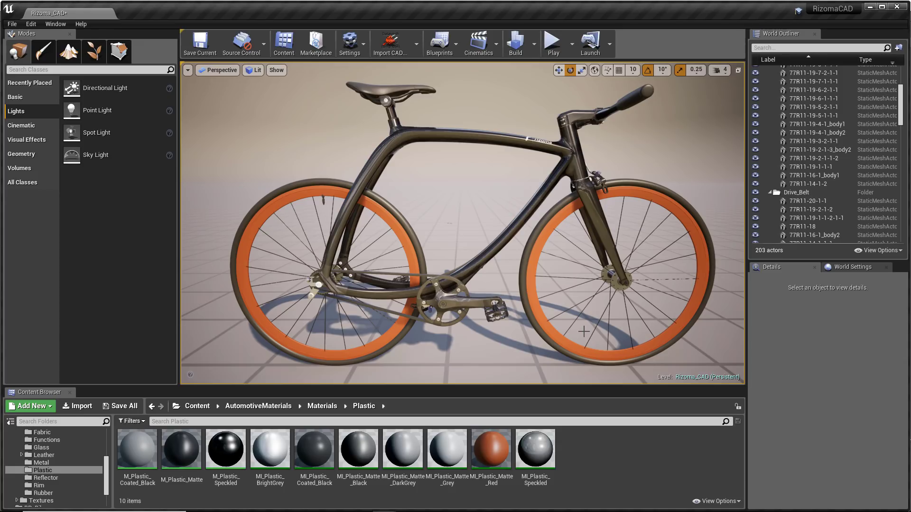
# - Review the Play mode options without launching a preview, and view the bike from the front quarter
pyautogui.click(568, 50)
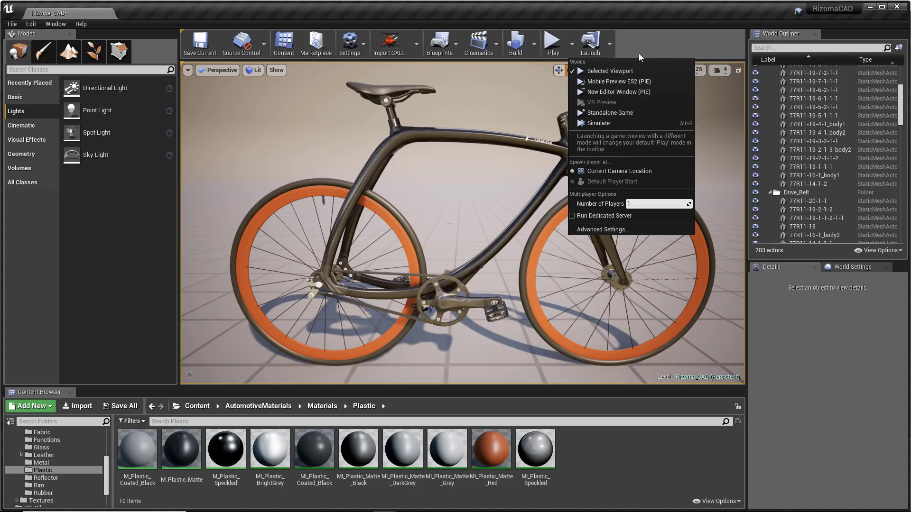
pyautogui.click(658, 43)
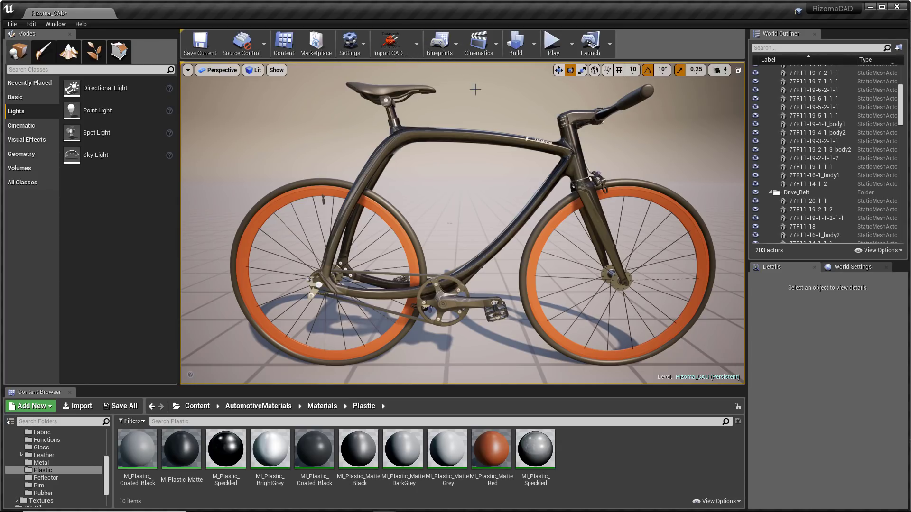
pyautogui.moveTo(479, 91); pyautogui.dragTo(480, 91)
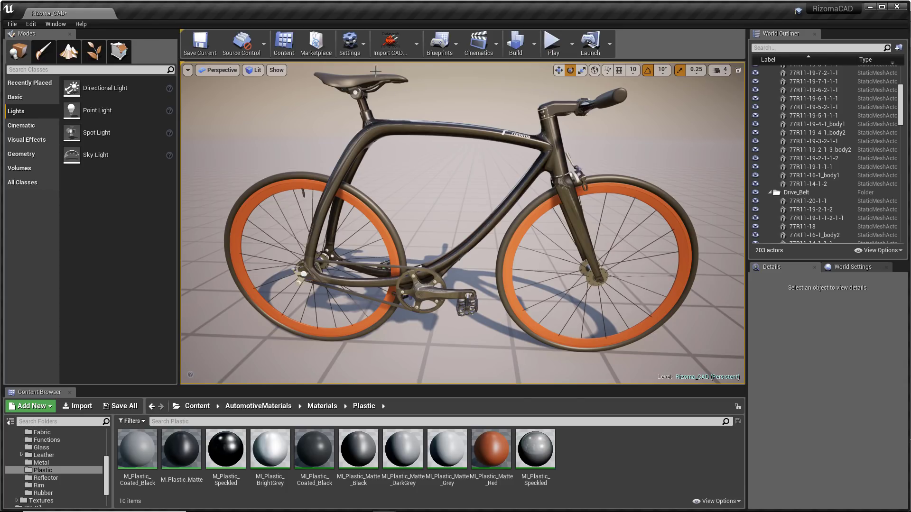
# - Open the World Settings and review them from the World section down to the LODSystem, VR and Tick sections
pyautogui.click(364, 54)
pyautogui.click(394, 74)
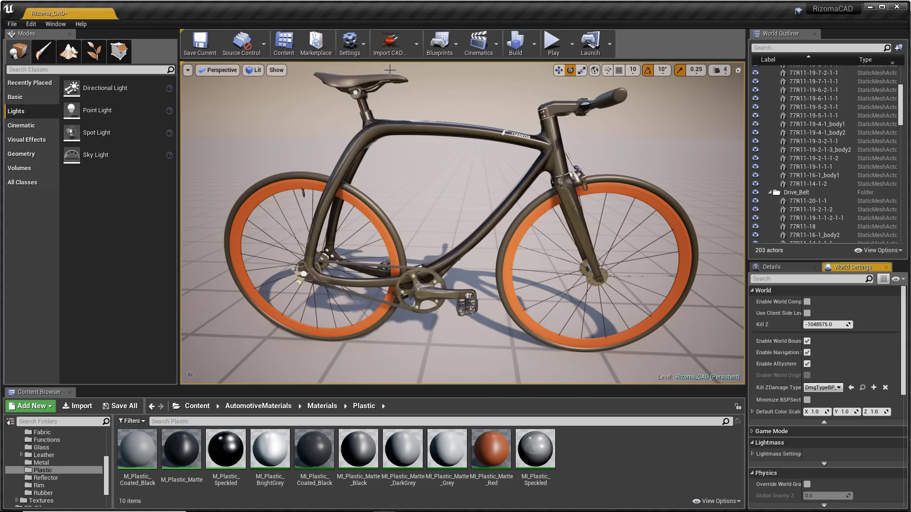
pyautogui.moveTo(903, 303); pyautogui.dragTo(906, 422)
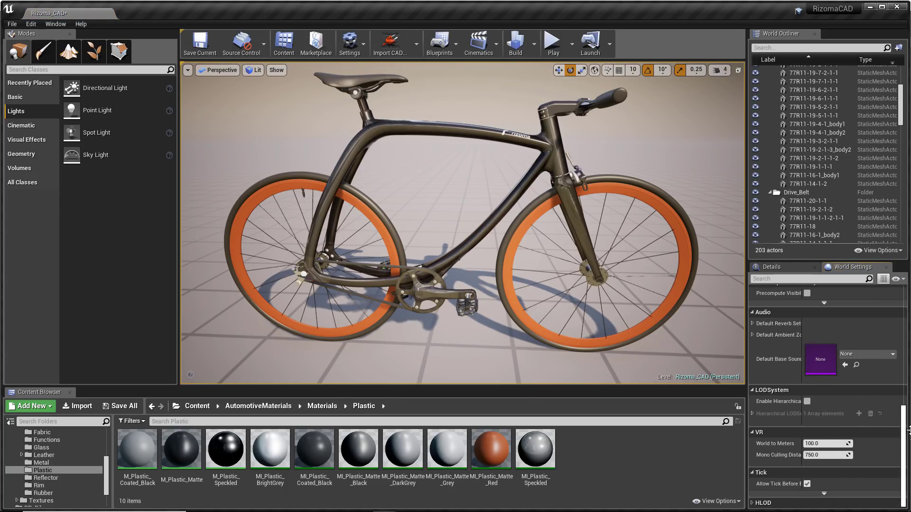
# - Review the Build options for lightmap density rendering and resolution adjustment without building, and orbit slightly around the bike
pyautogui.click(535, 45)
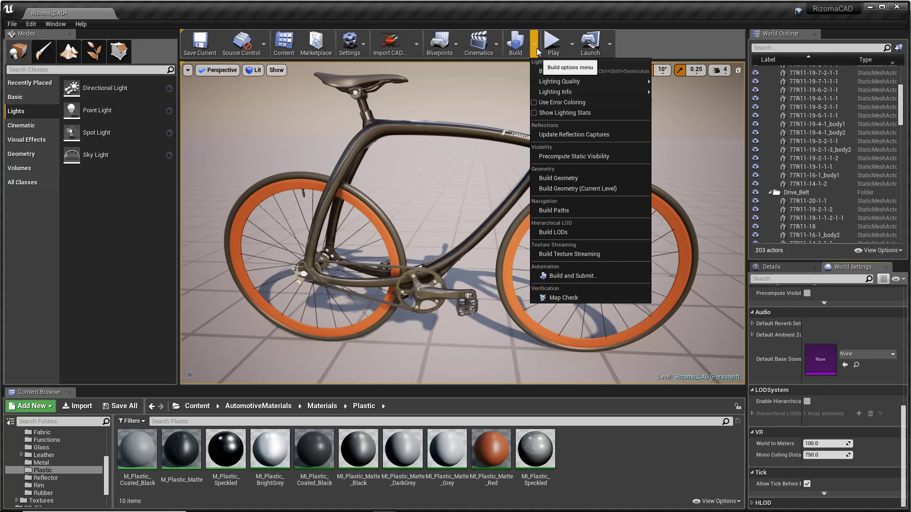
pyautogui.moveTo(591, 85)
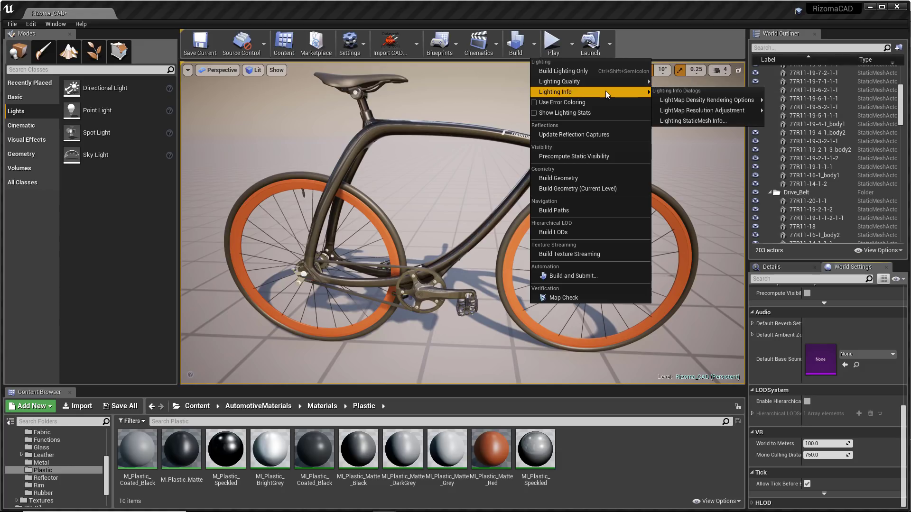
pyautogui.moveTo(700, 99)
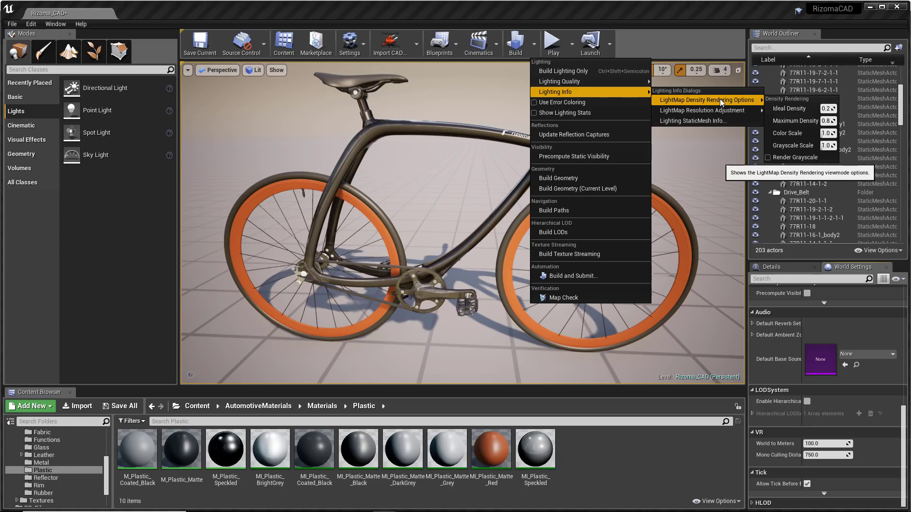
pyautogui.moveTo(721, 109)
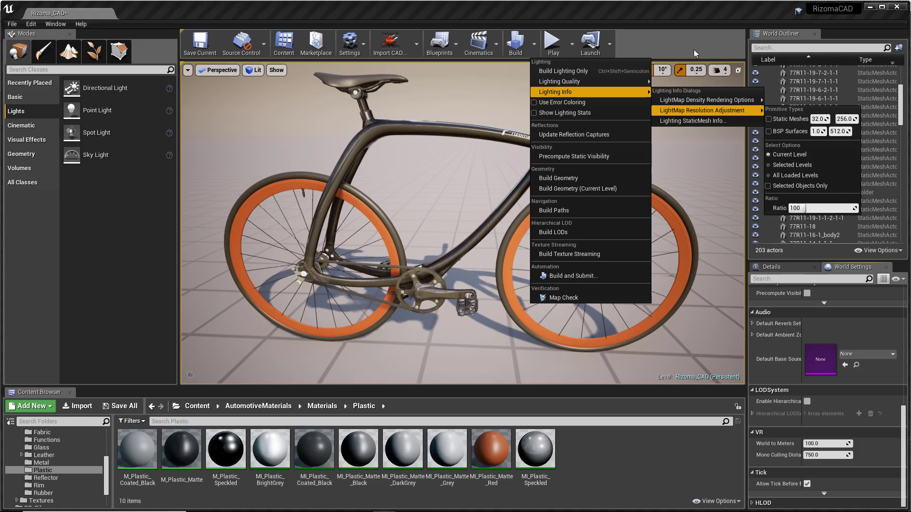
pyautogui.click(685, 36)
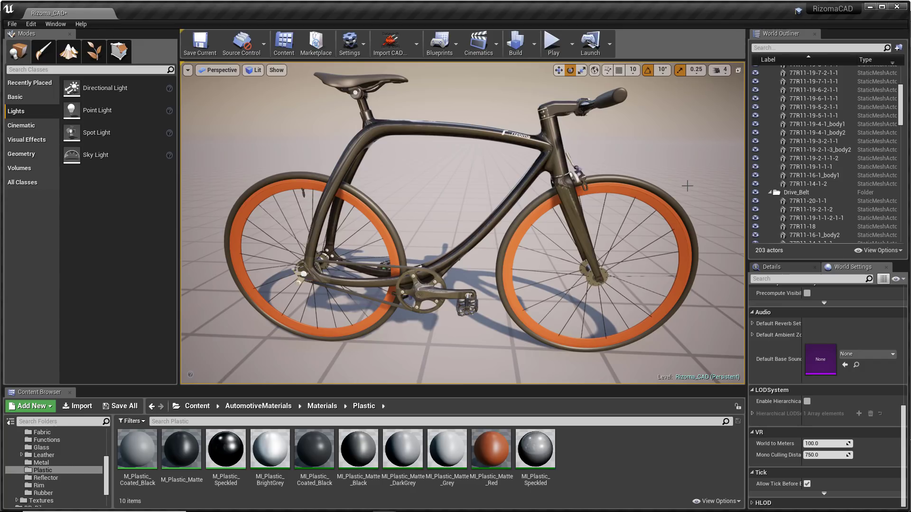
pyautogui.keyDown('alt'); pyautogui.moveTo(687, 186); pyautogui.dragTo(656, 191); pyautogui.keyUp('alt')
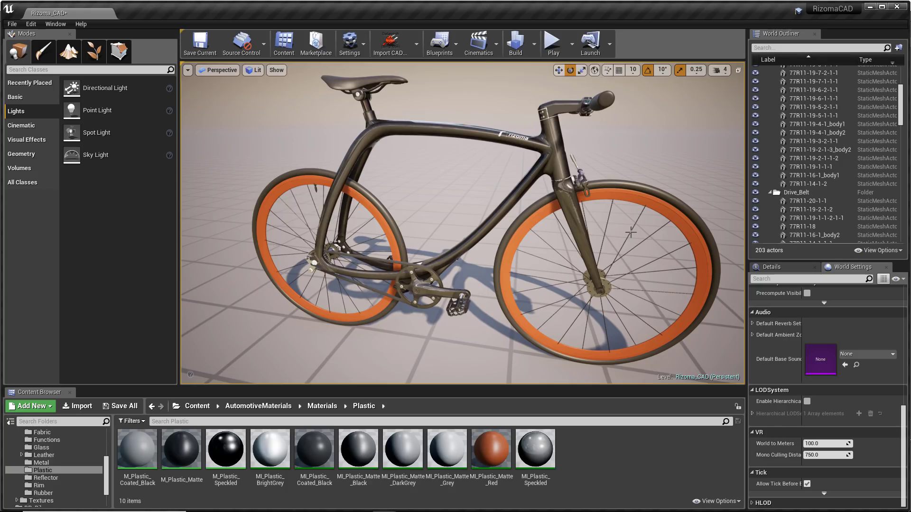
# - Switch to the running PowerPoint slide show of Web3_UE_RizomaBikes2 at the Datasmith Plug-ins slide
pyautogui.hotkey('alt', 'Tab')
pyautogui.click(426, 307)
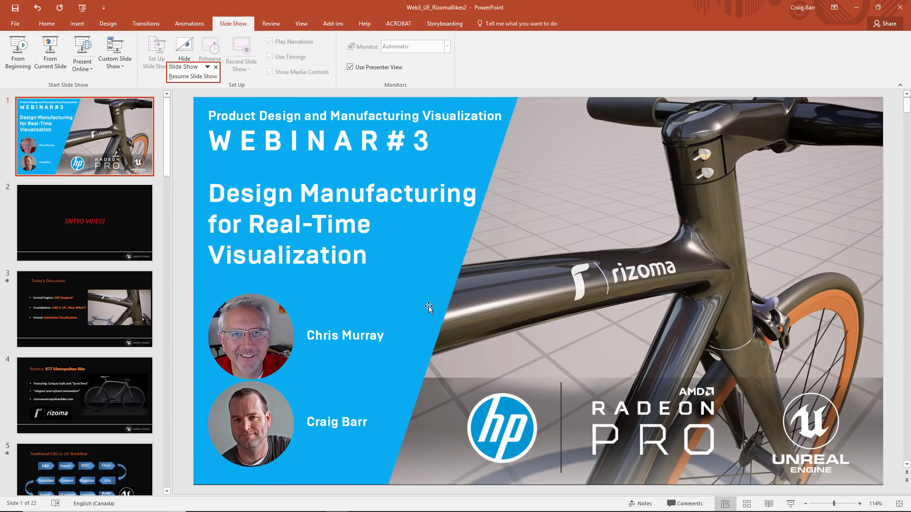
pyautogui.hotkey('alt', 'Tab')
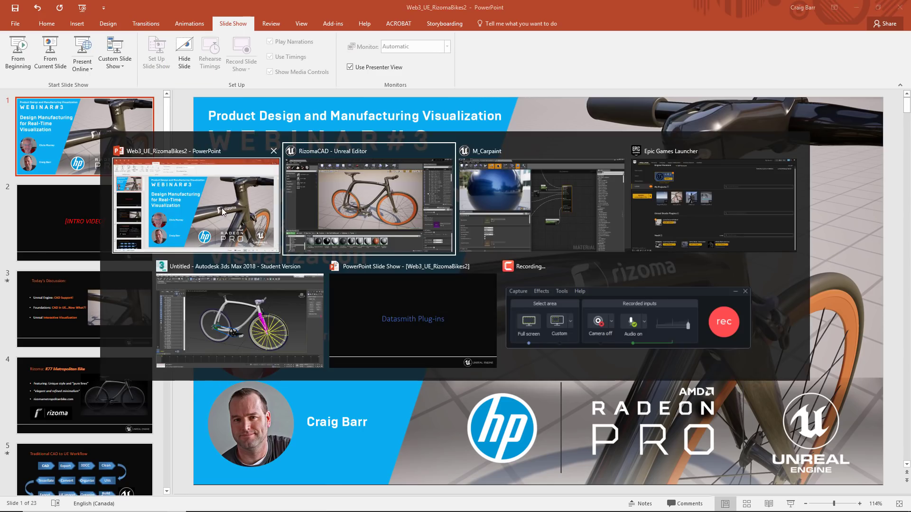
pyautogui.click(412, 316)
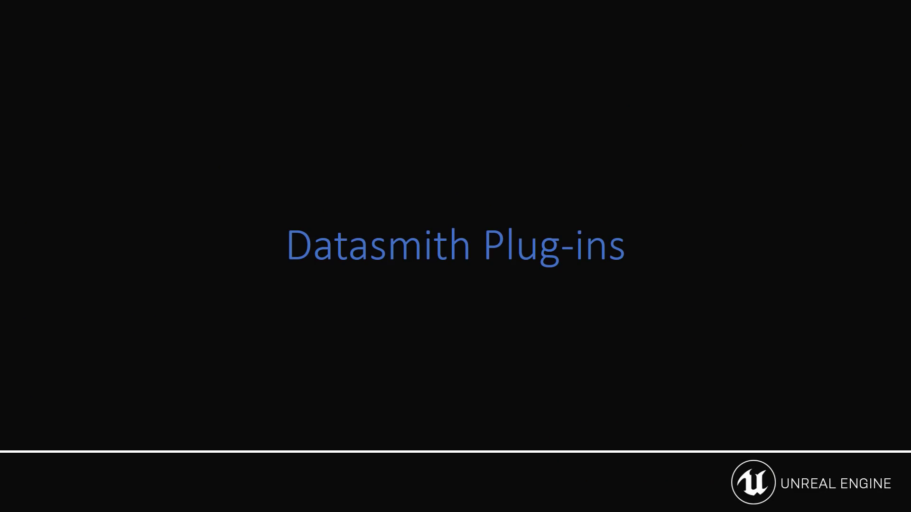